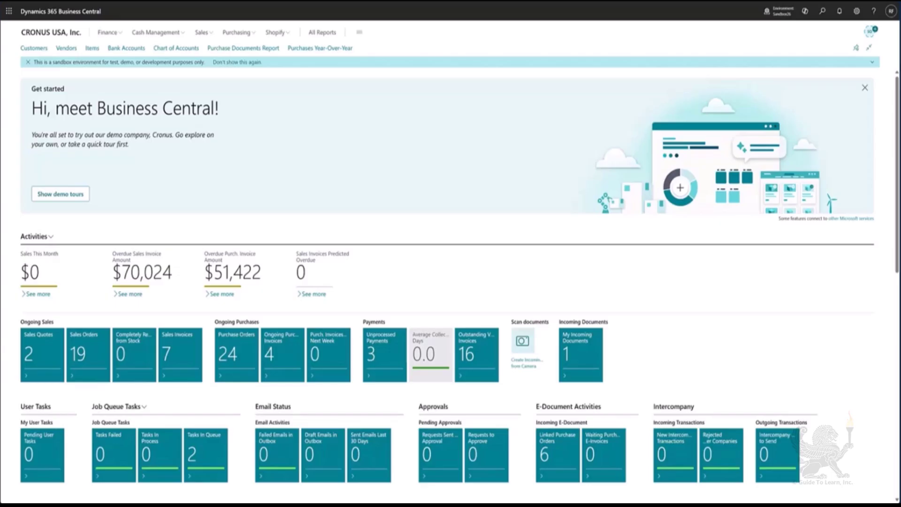
# Open the Item Reclassification Journals page through the search
pyautogui.click(822, 11)
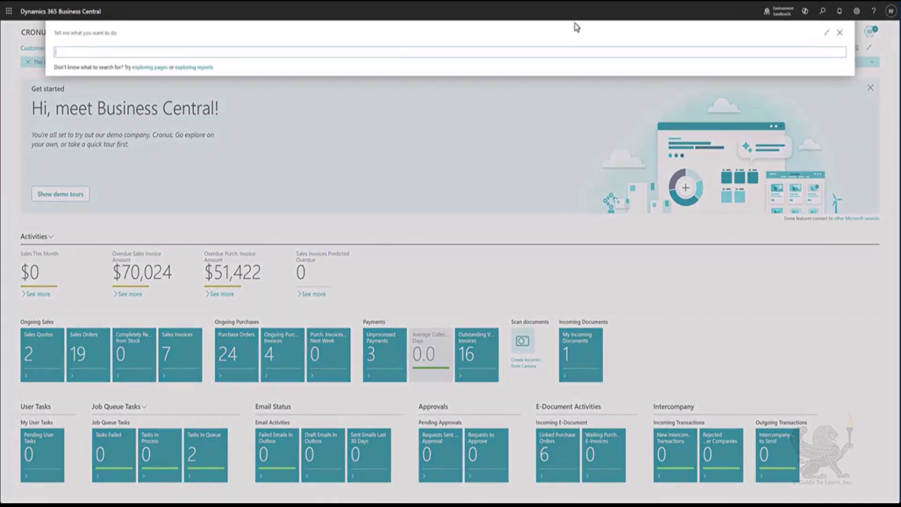
pyautogui.write('item reclas')
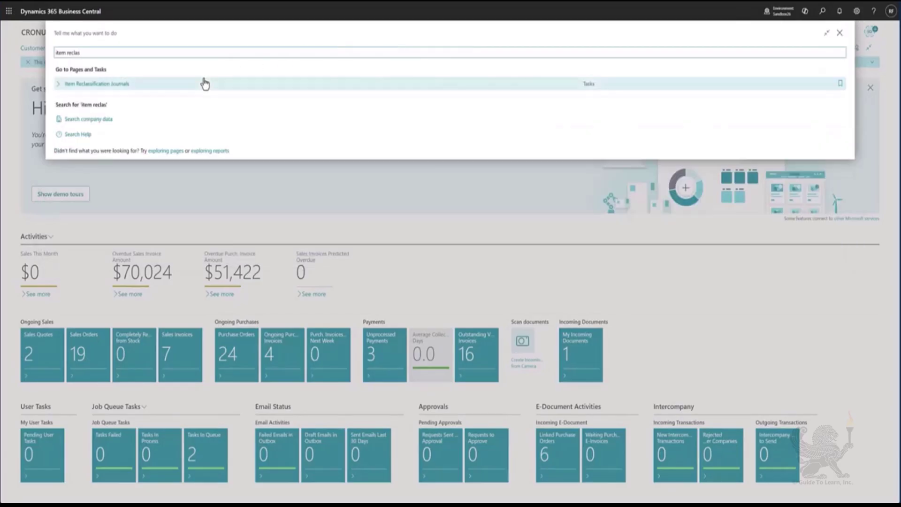
pyautogui.click(203, 83)
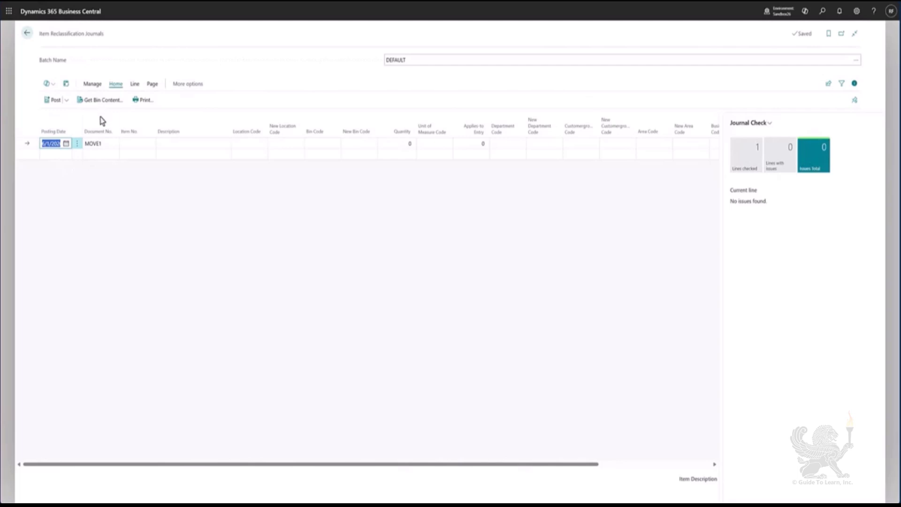
# Start a journal line with document number TRANSFE1 for item 1908-S
pyautogui.click(101, 143)
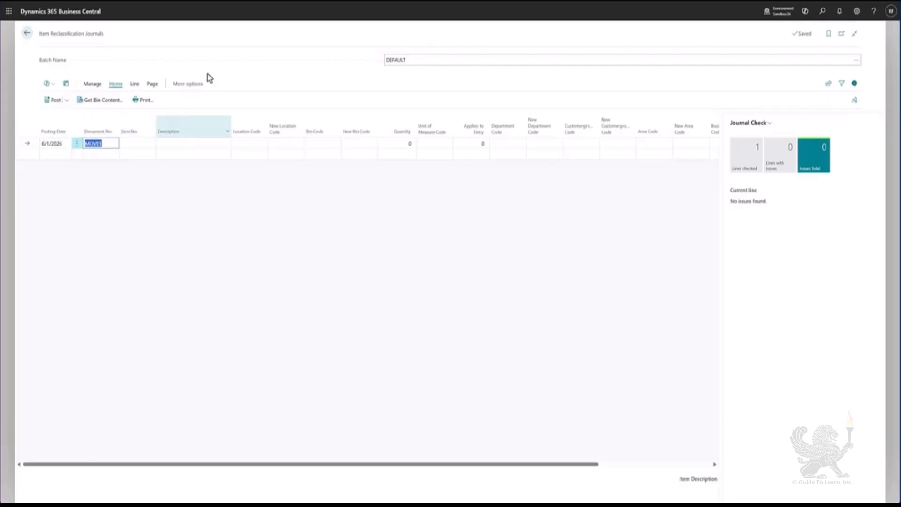
pyautogui.write('Transfe1')
pyautogui.press('Tab')
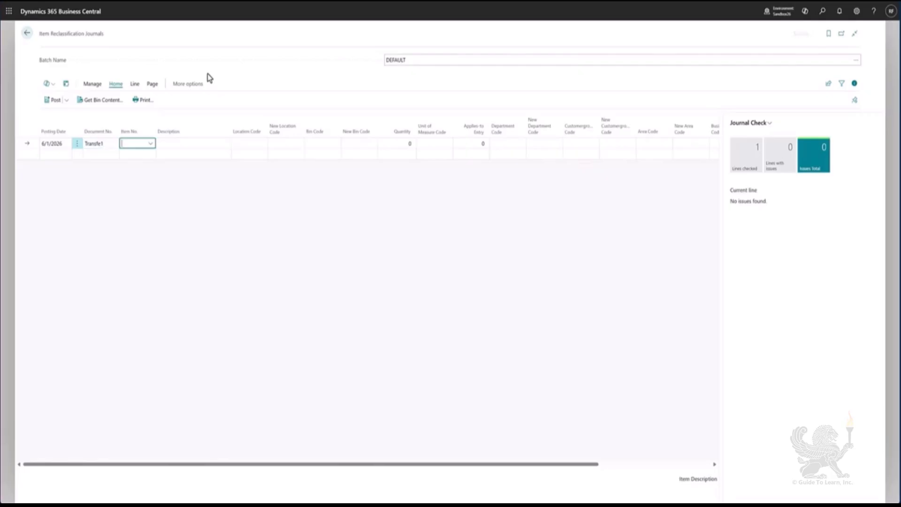
pyautogui.write('1908-S')
pyautogui.press('Tab')
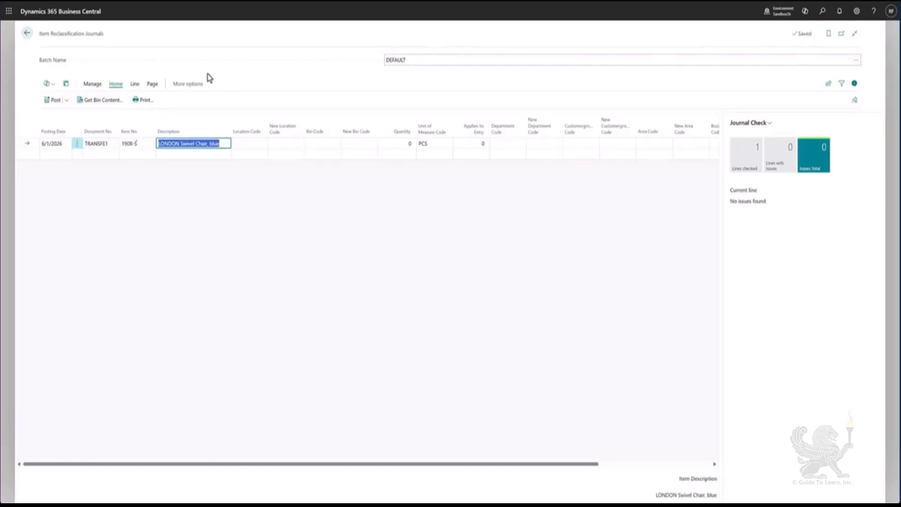
pyautogui.press('Tab')
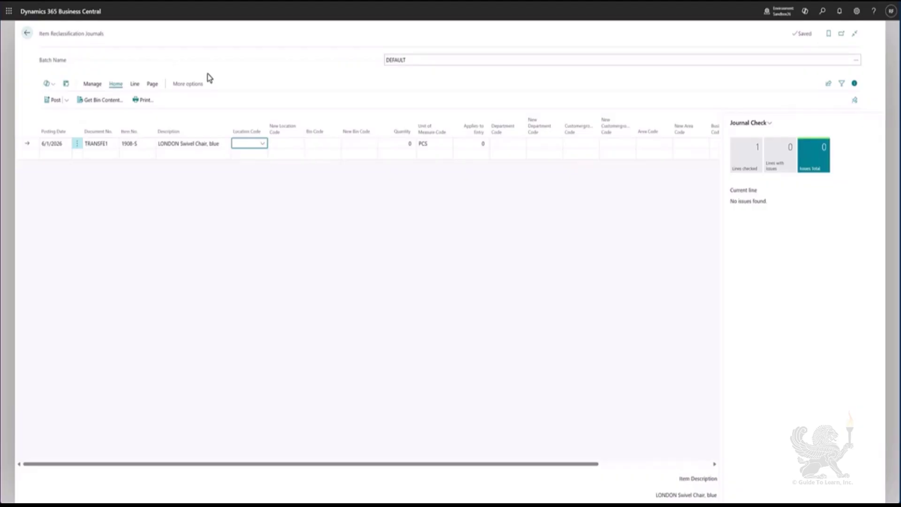
# Set the line's location code to SILVER and check the bin code choices
pyautogui.click(261, 143)
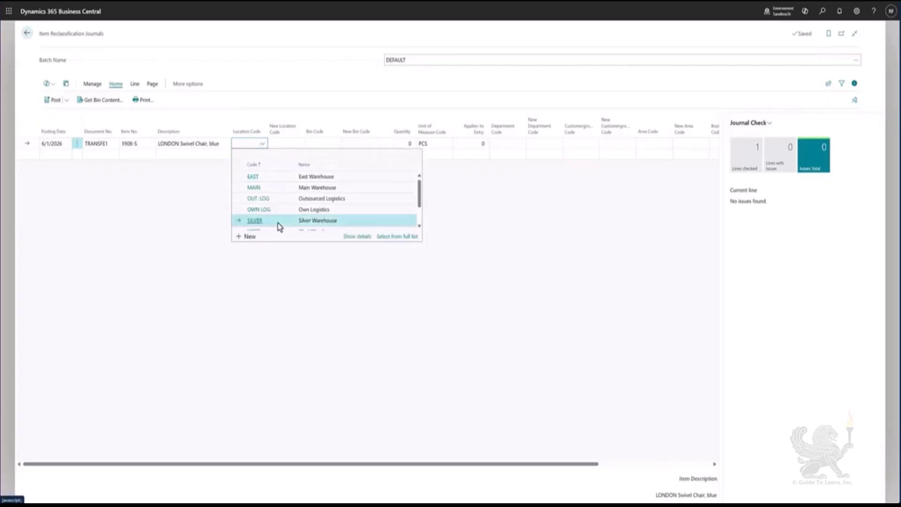
pyautogui.click(281, 222)
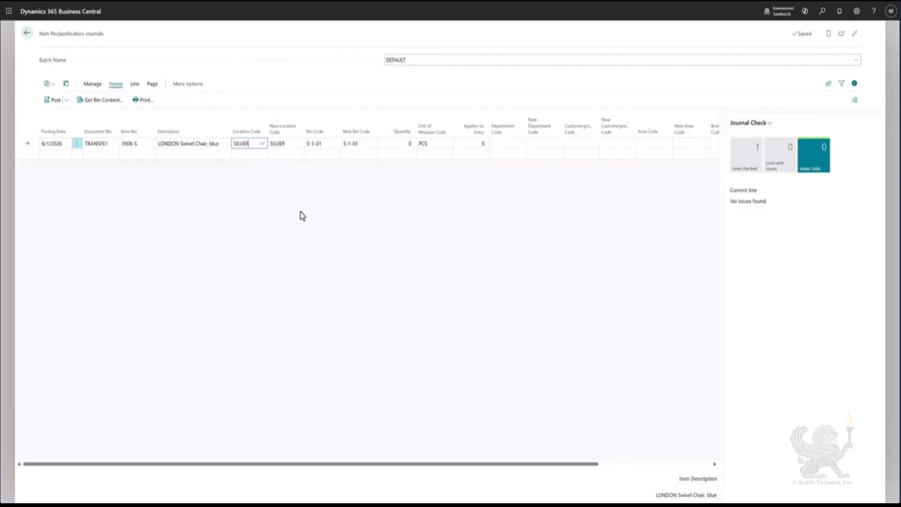
pyautogui.click(325, 144)
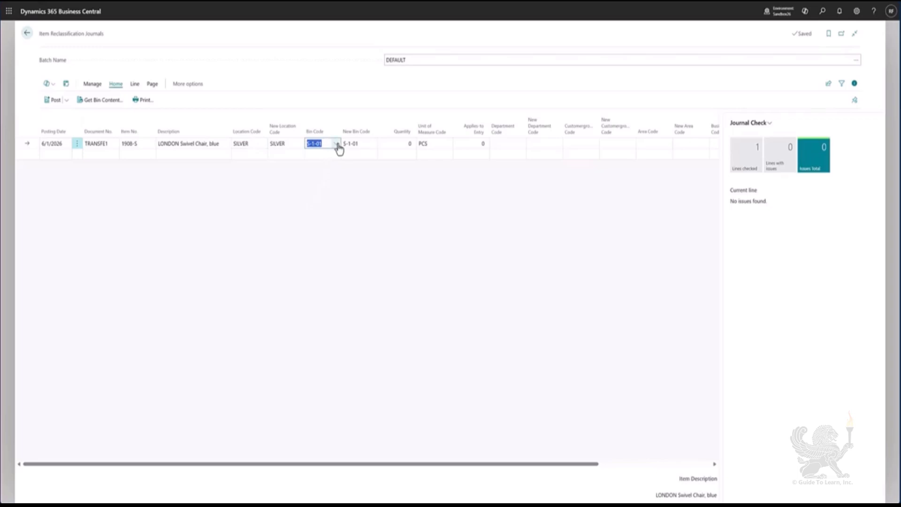
pyautogui.click(337, 144)
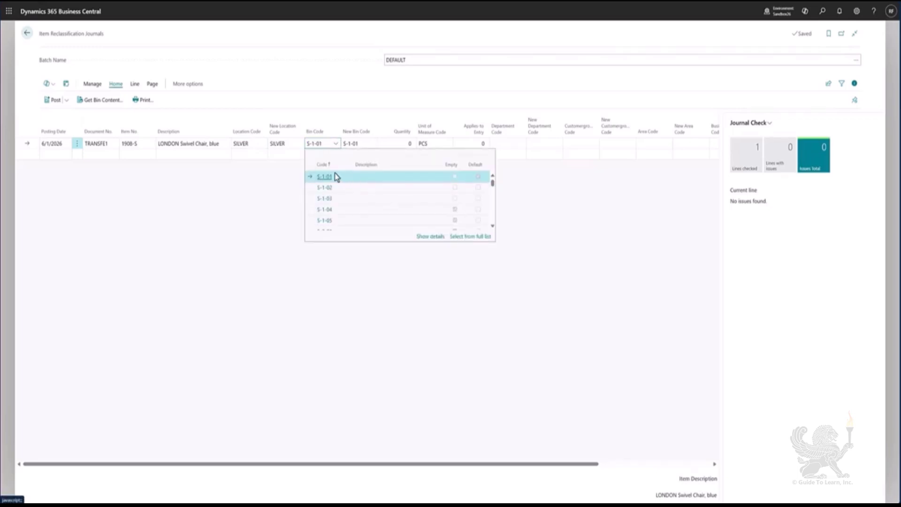
# Set the new bin code to S-1-04 and the quantity to 2
pyautogui.click(370, 143)
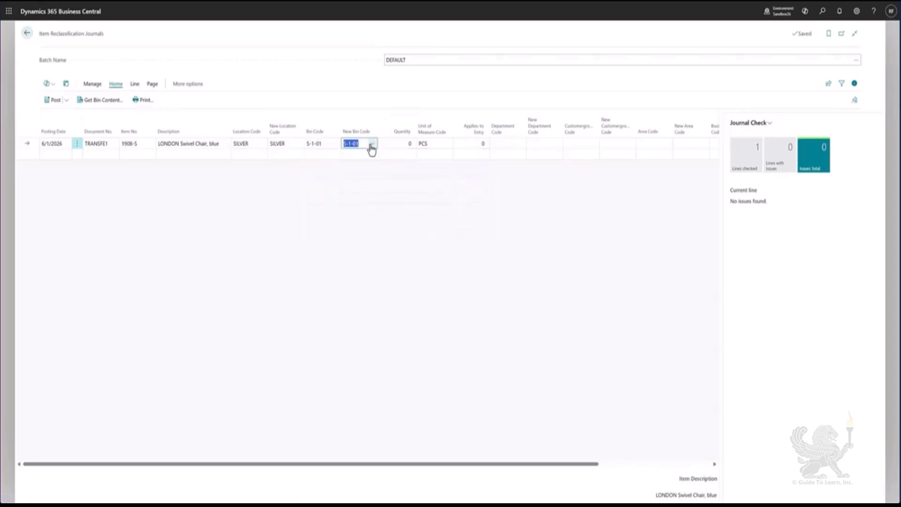
pyautogui.click(372, 146)
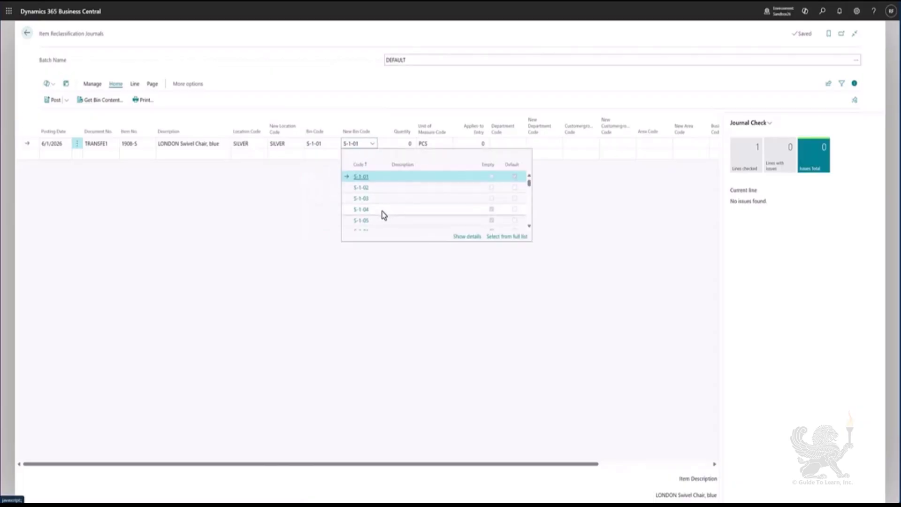
pyautogui.click(380, 210)
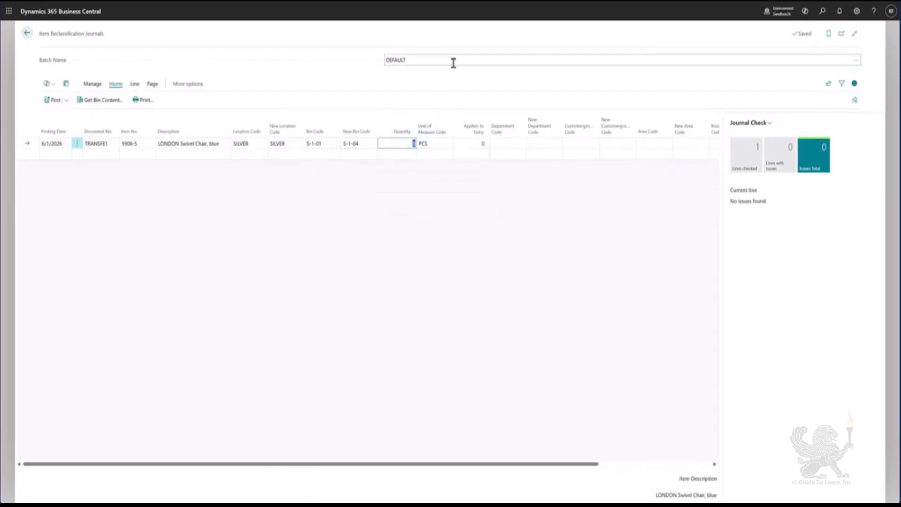
pyautogui.write('2')
pyautogui.press('Tab')
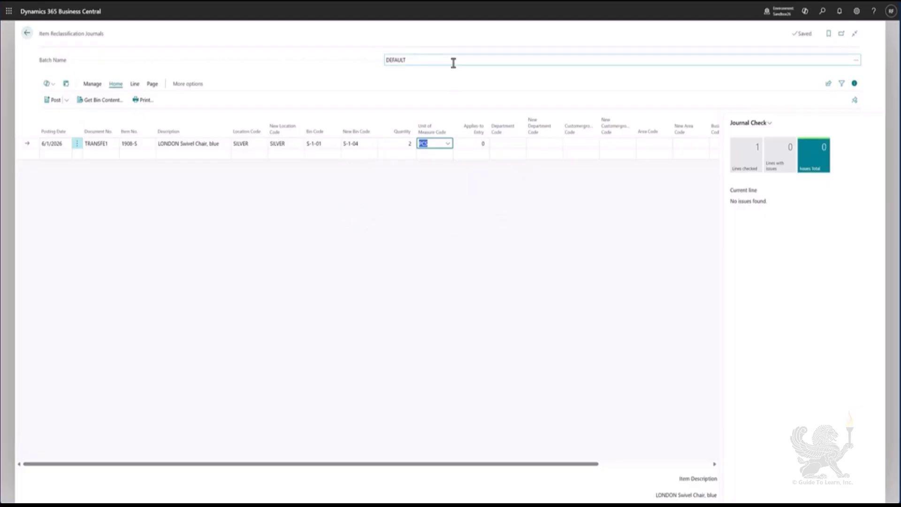
# Post the reclassification journal line
pyautogui.click(55, 103)
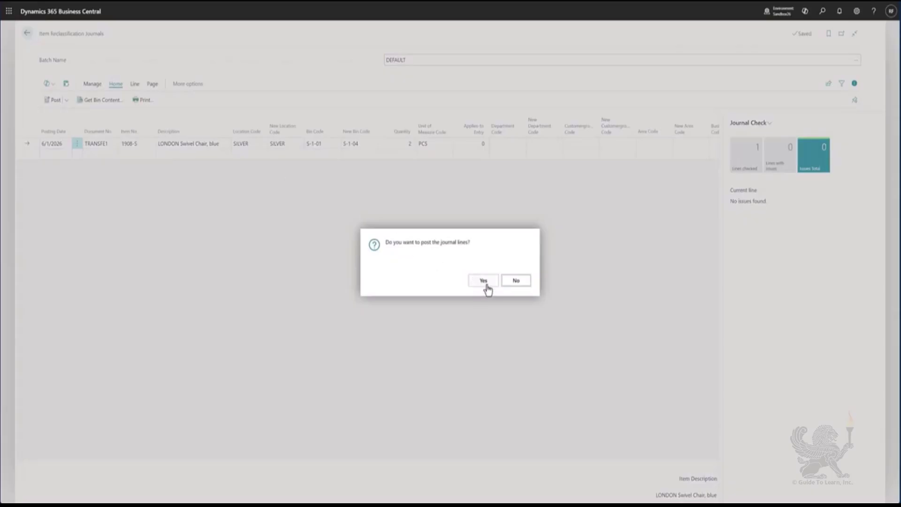
pyautogui.click(484, 282)
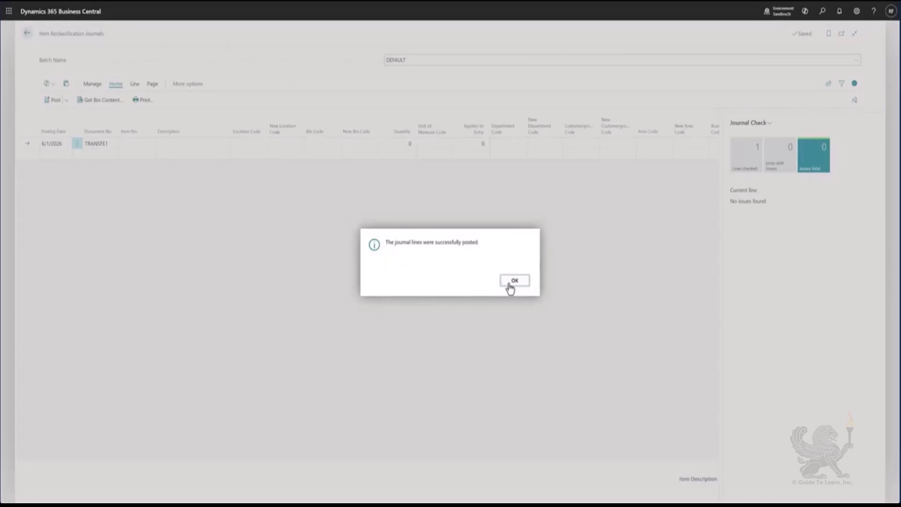
pyautogui.click(510, 287)
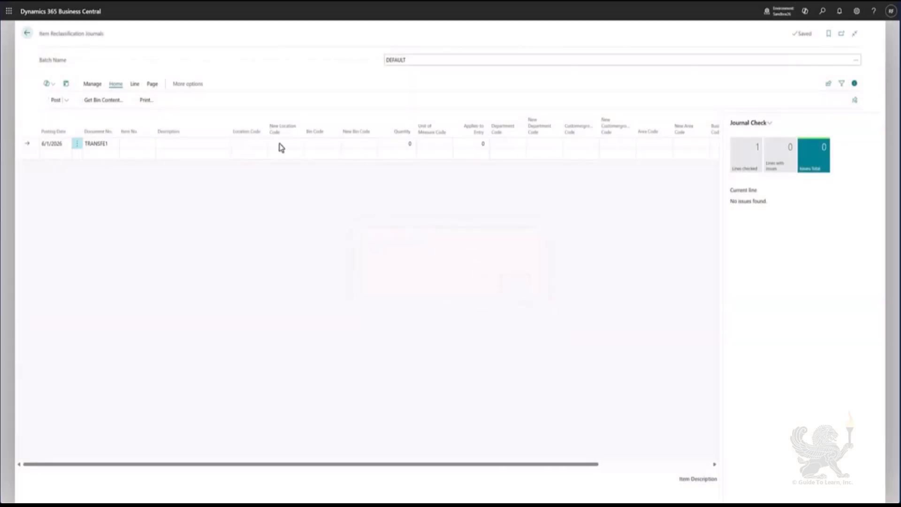
# Open the item ledger entries for item 1908-S from the items list
pyautogui.click(27, 34)
pyautogui.click(91, 49)
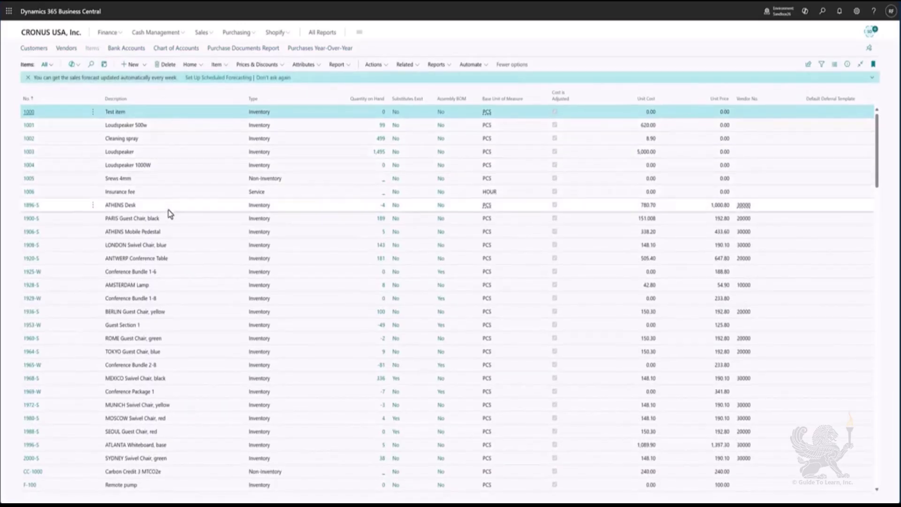
pyautogui.click(177, 245)
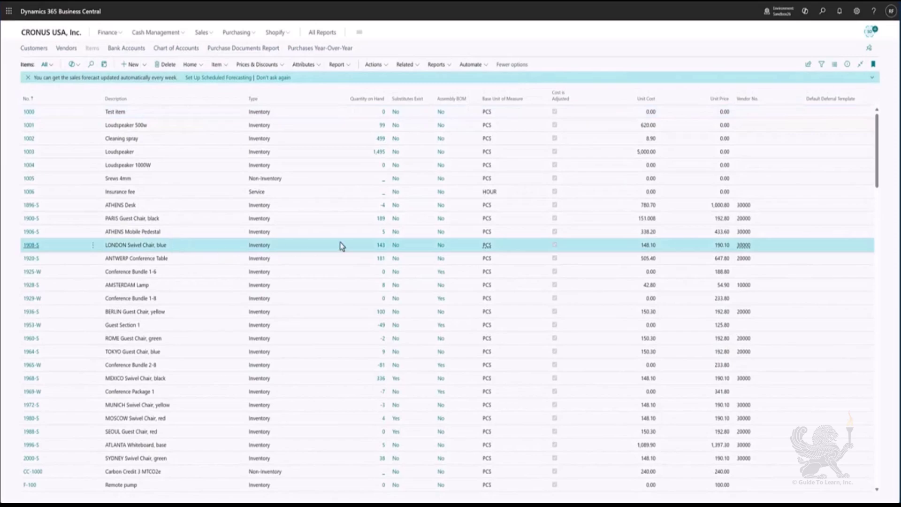
pyautogui.click(379, 245)
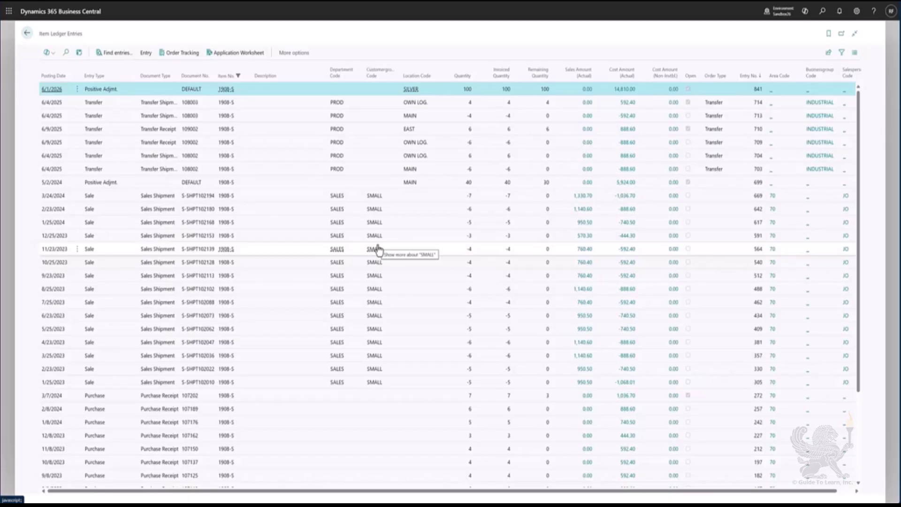
# Return to the home page and open Warehouse Registers through the search
pyautogui.click(27, 33)
pyautogui.click(41, 36)
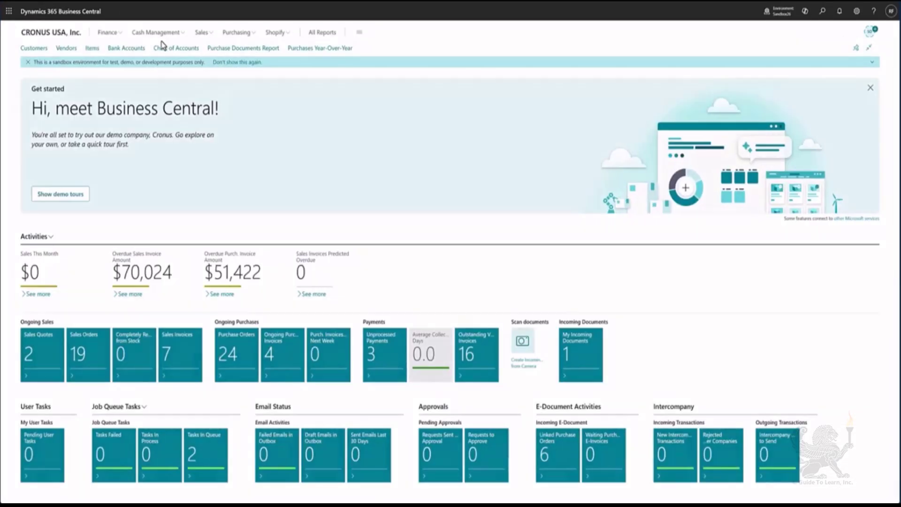
pyautogui.hotkey('alt', 'q')
pyautogui.write('warehouse regist')
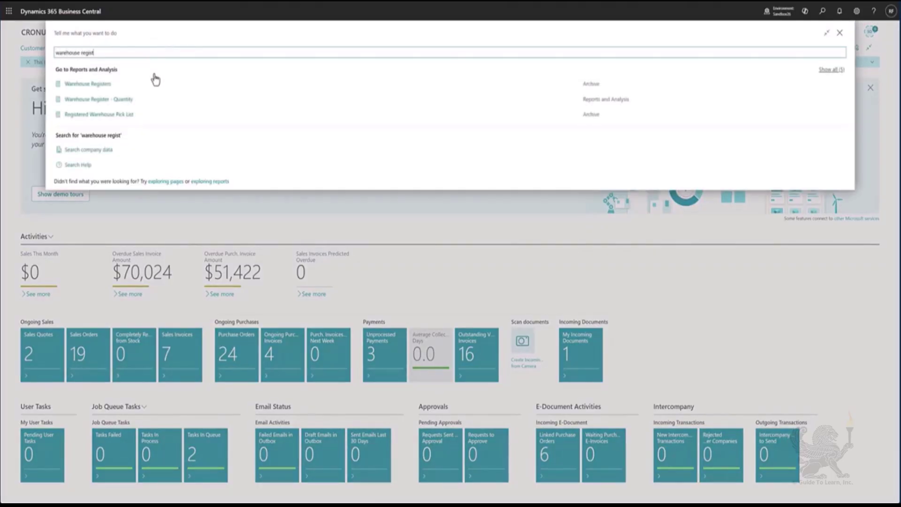
pyautogui.click(154, 86)
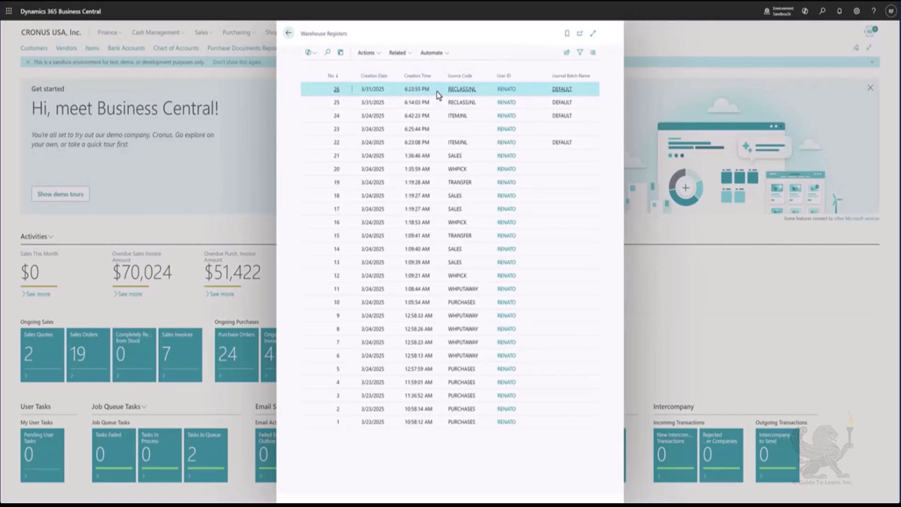
# Open the warehouse entries of the latest register and examine its movement lines
pyautogui.click(401, 53)
pyautogui.moveTo(407, 70)
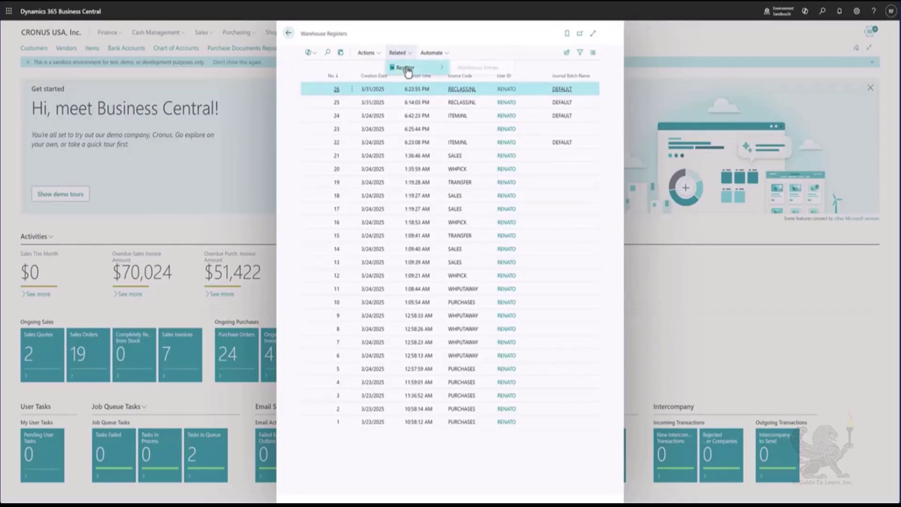
pyautogui.click(483, 69)
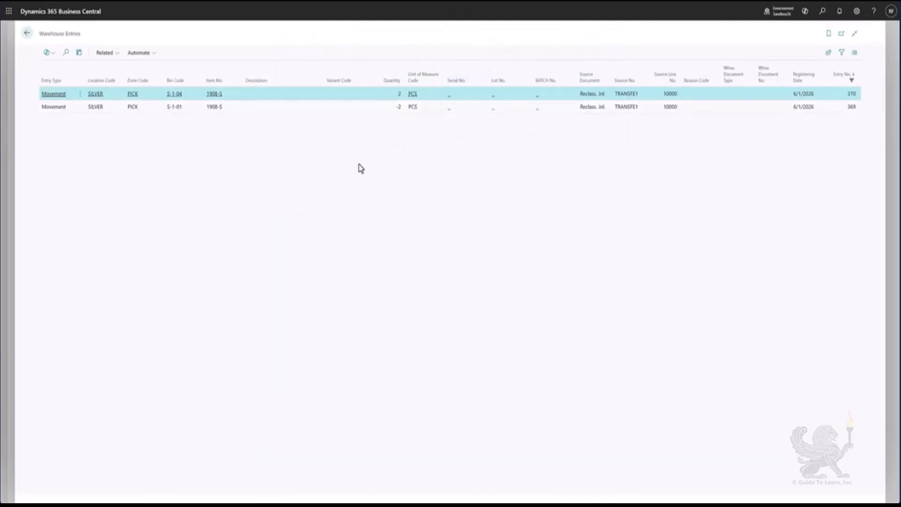
pyautogui.click(309, 111)
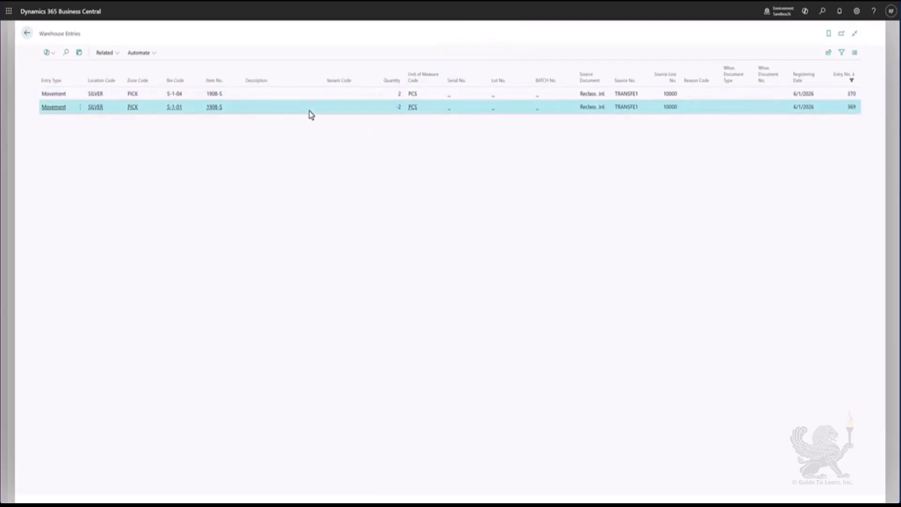
pyautogui.click(298, 99)
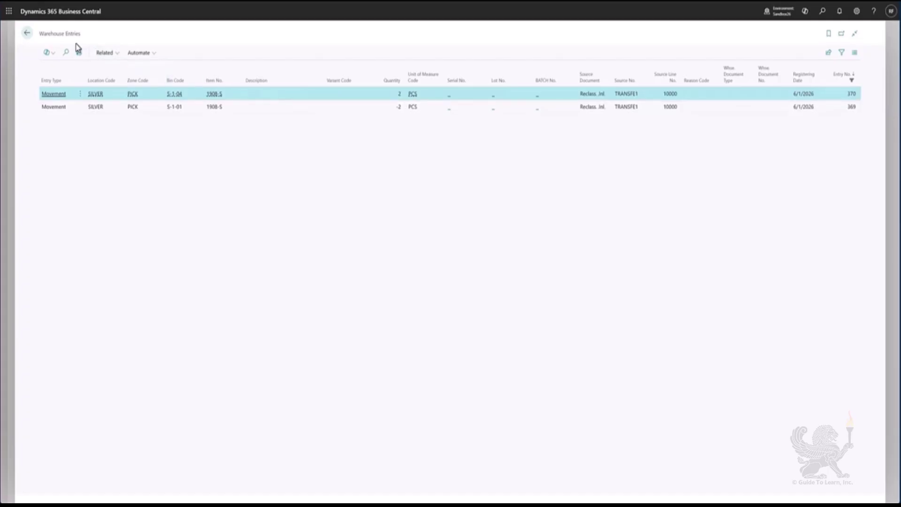
# Open Inventory Setup and examine the internal movement numbering series
pyautogui.click(28, 33)
pyautogui.click(289, 32)
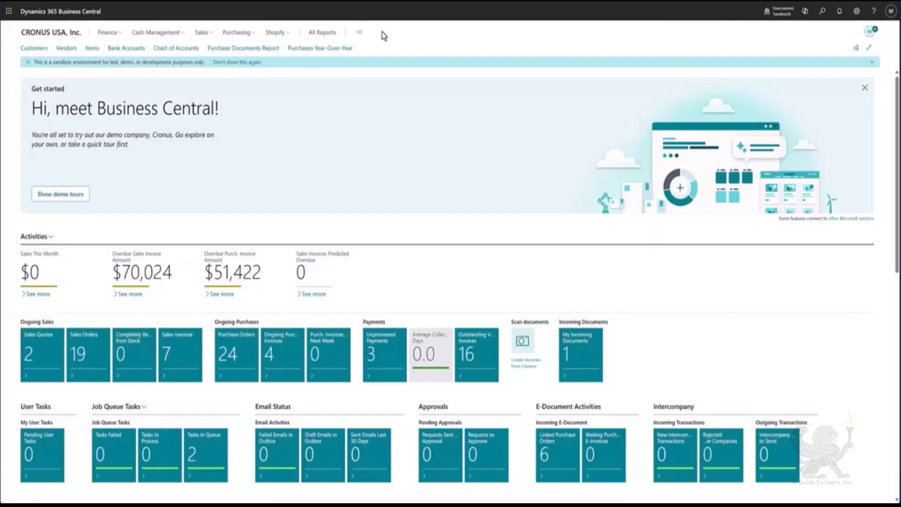
pyautogui.click(822, 11)
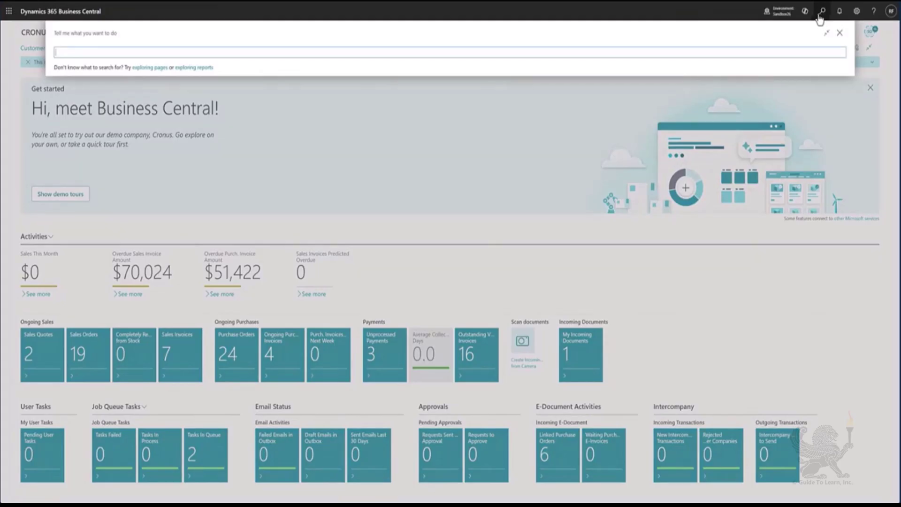
pyautogui.write('invent')
pyautogui.write('et')
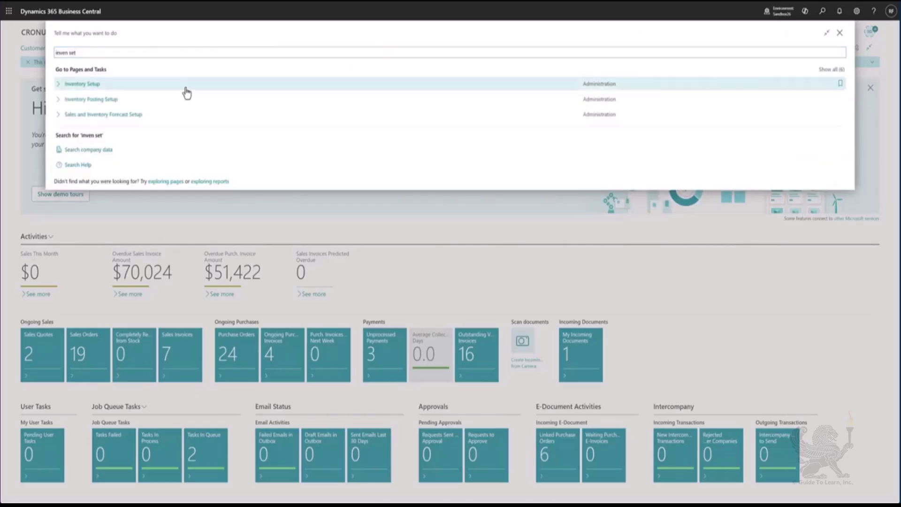
pyautogui.click(185, 89)
pyautogui.scroll(-2, 463, 306)
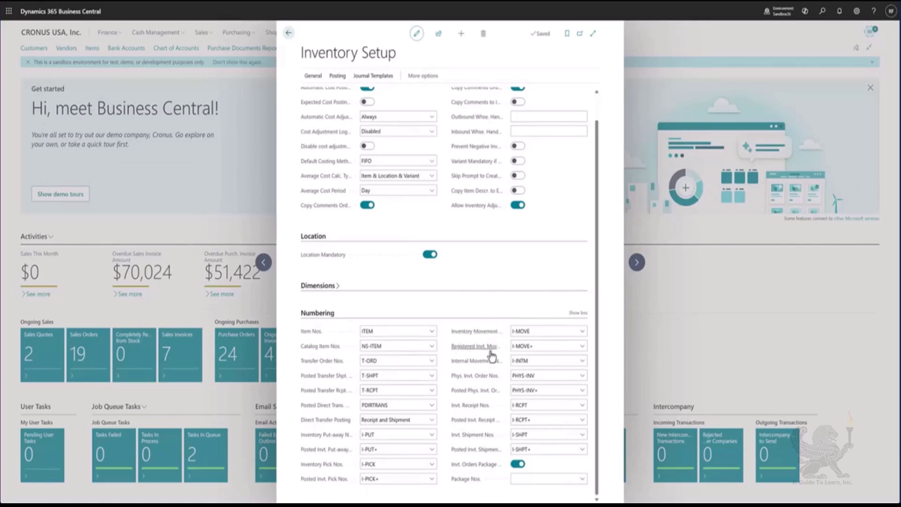
pyautogui.moveTo(493, 365)
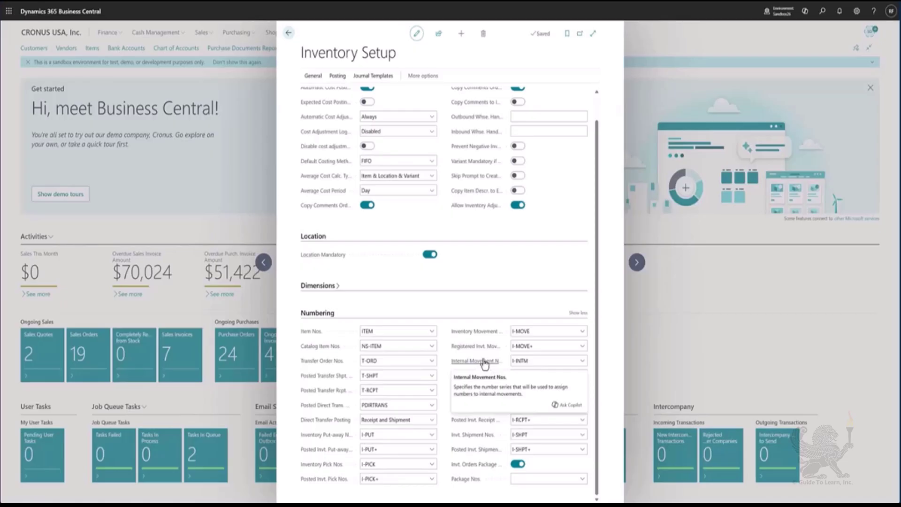
pyautogui.click(288, 34)
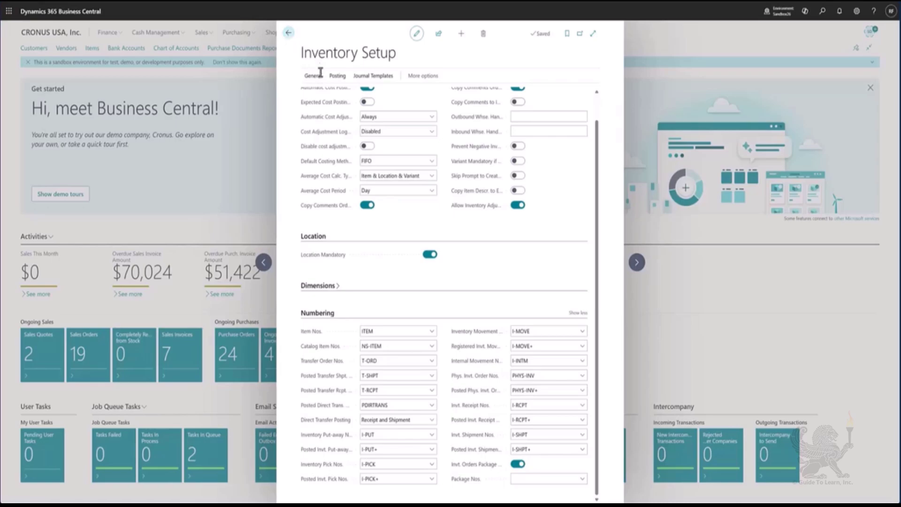
# Open Internal Movements through the search and create a new internal movement for location SILVER
pyautogui.hotkey('alt', 'q')
pyautogui.write('internal move')
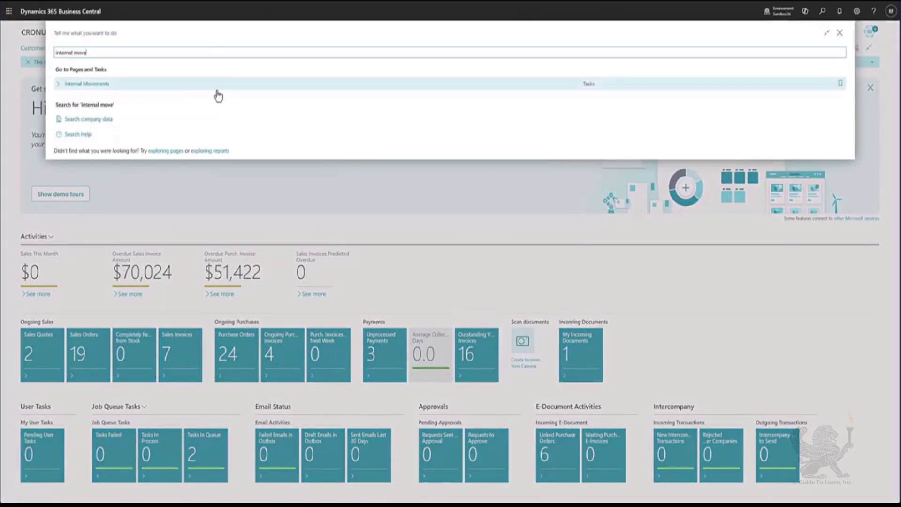
pyautogui.click(215, 89)
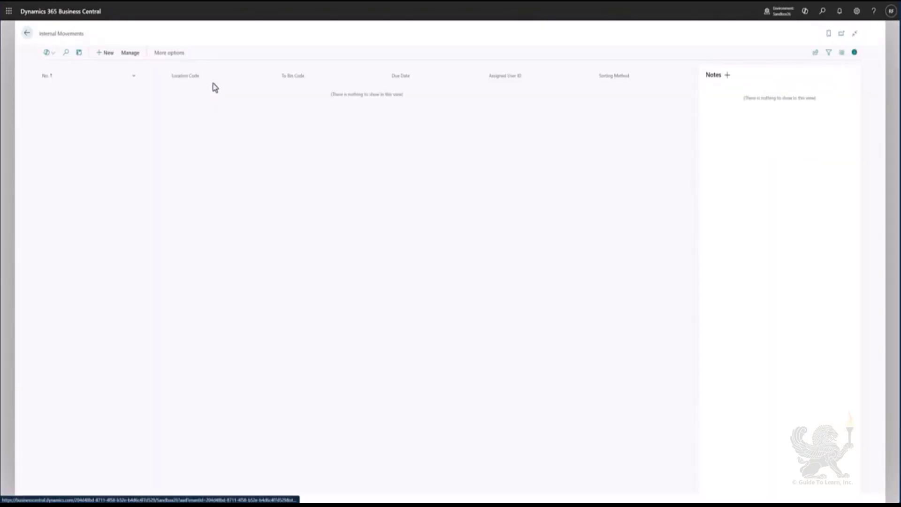
pyautogui.click(106, 53)
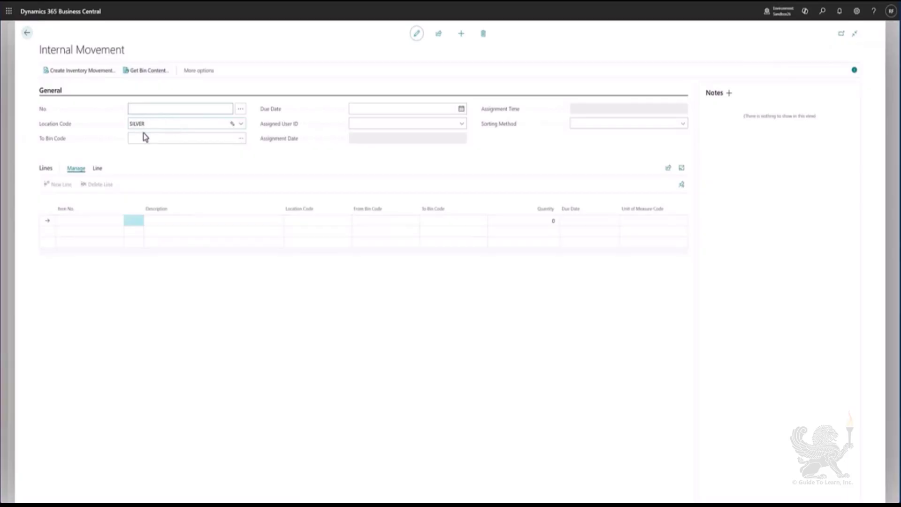
pyautogui.click(169, 137)
pyautogui.click(96, 224)
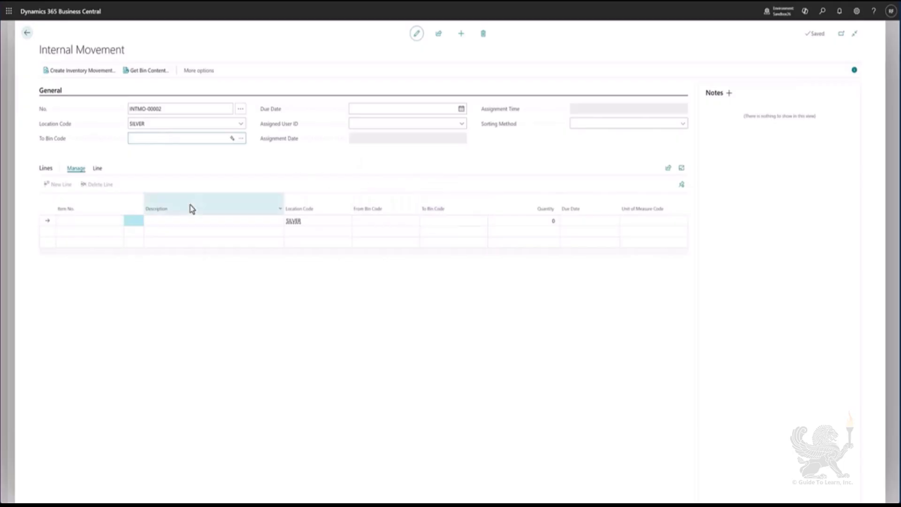
# Enter item 1908-S on the first internal movement line
pyautogui.click(90, 219)
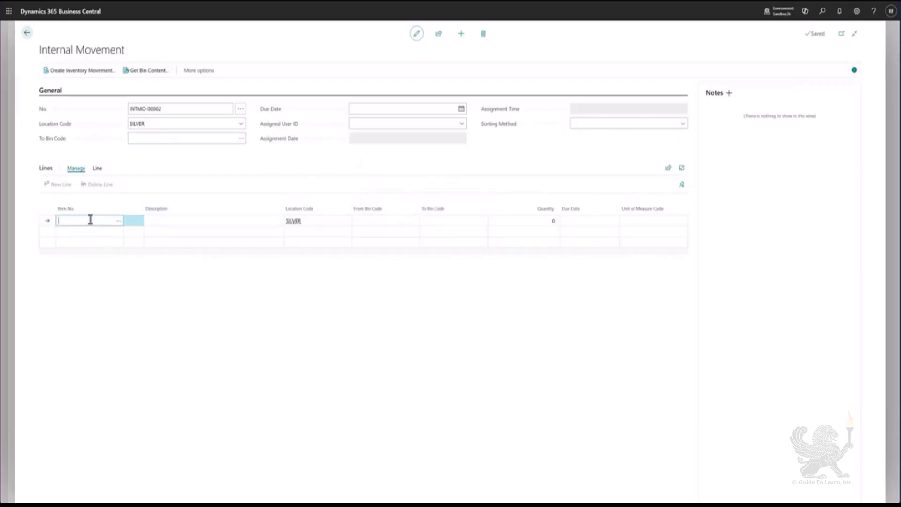
pyautogui.write('1908-S')
pyautogui.press('Tab')
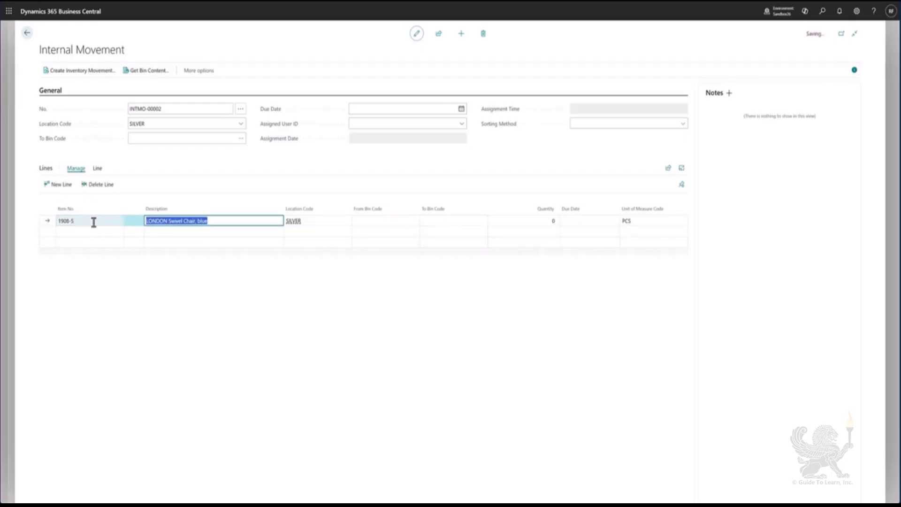
# Set the line's From Bin Code to S-1-01 from the bin contents list
pyautogui.press('Tab')
pyautogui.press('Tab')
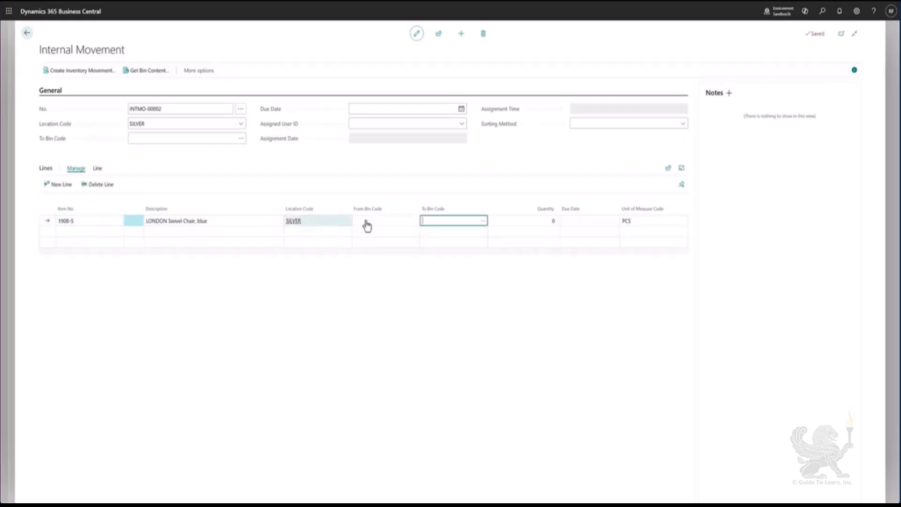
pyautogui.click(409, 223)
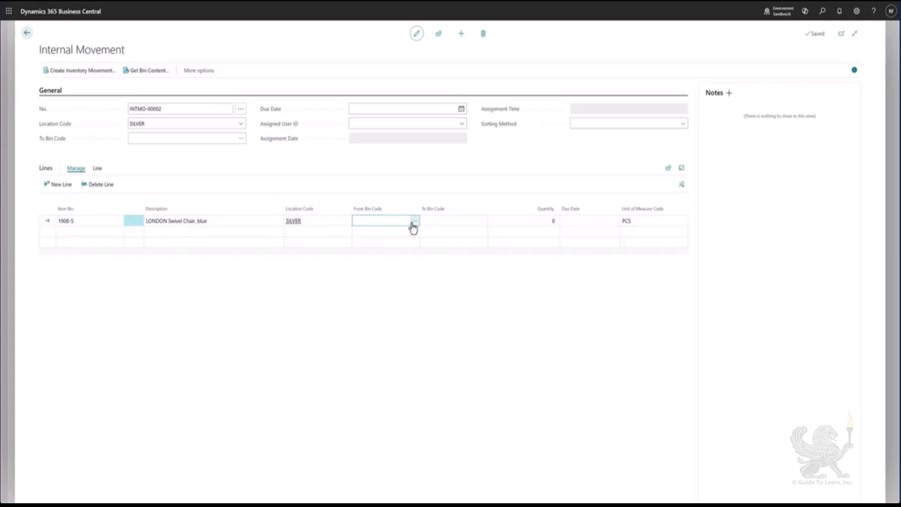
pyautogui.click(413, 224)
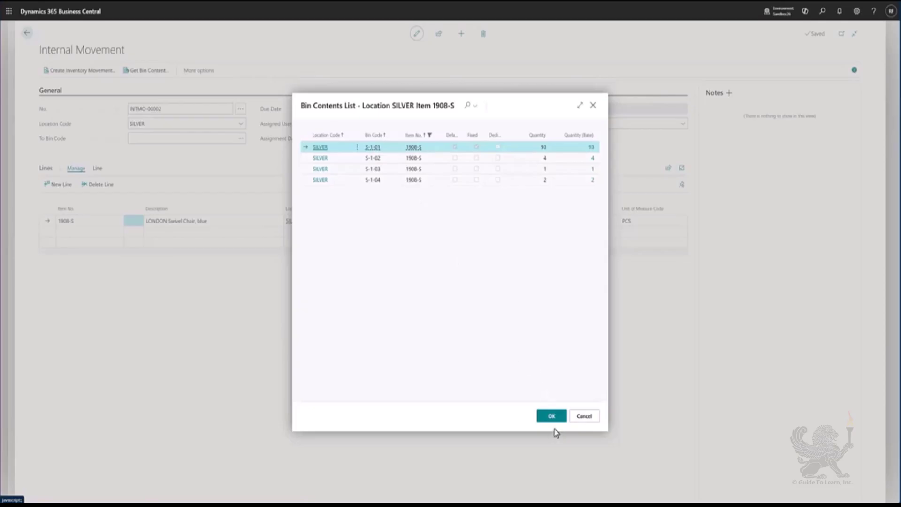
pyautogui.click(550, 416)
# Set the line's To Bin Code to S-1-05 and its quantity to 3
pyautogui.click(479, 221)
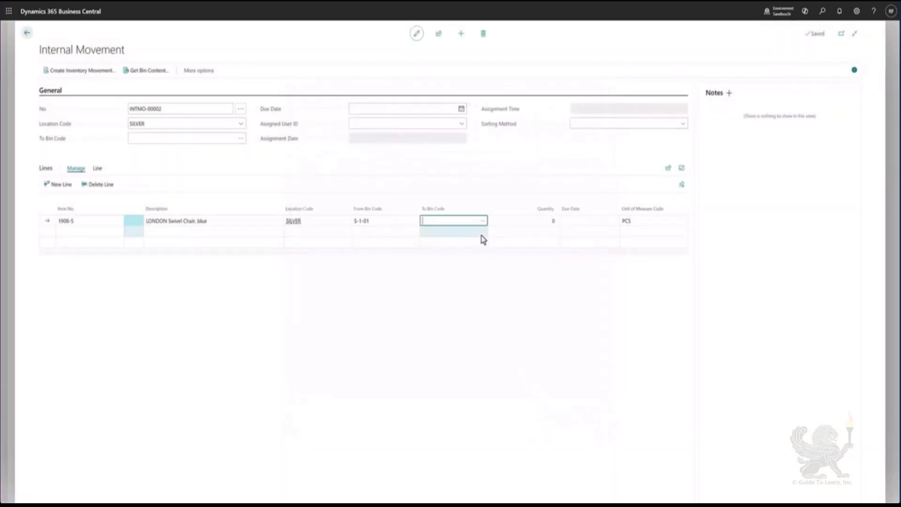
pyautogui.click(483, 222)
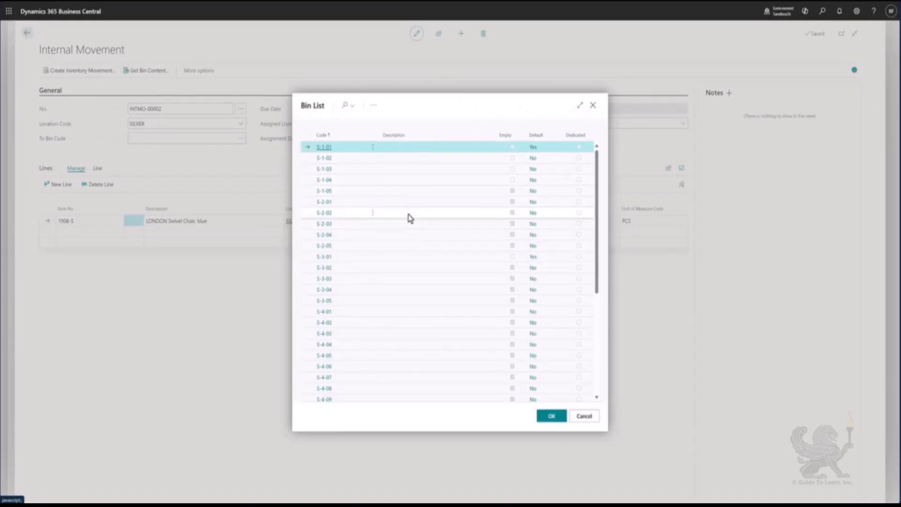
pyautogui.click(347, 191)
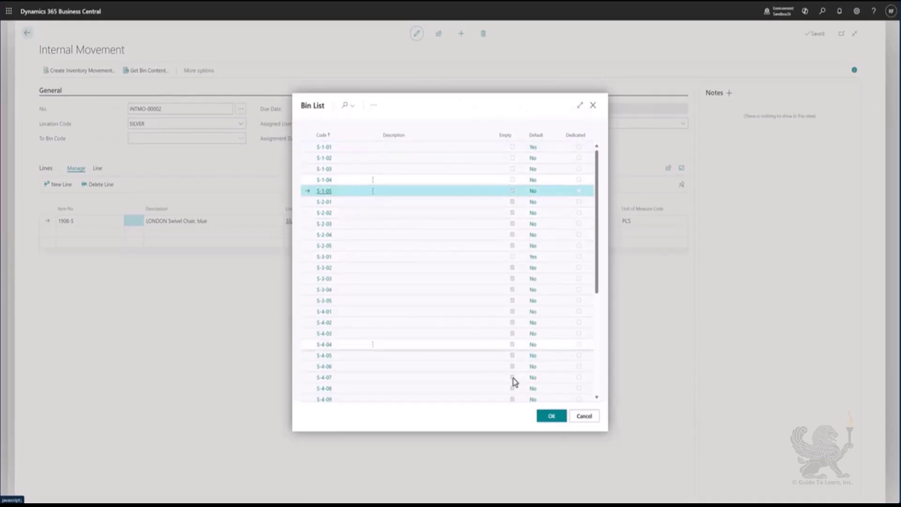
pyautogui.click(552, 417)
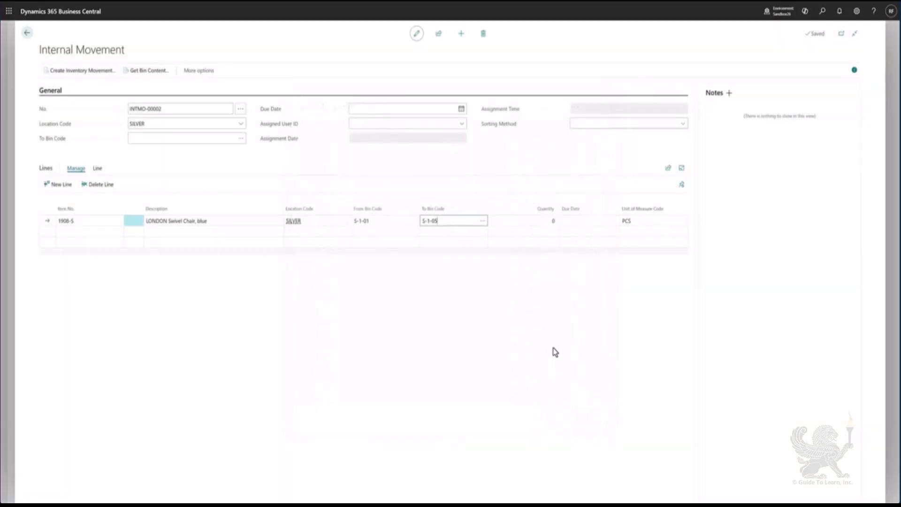
pyautogui.write('3')
pyautogui.press('Tab')
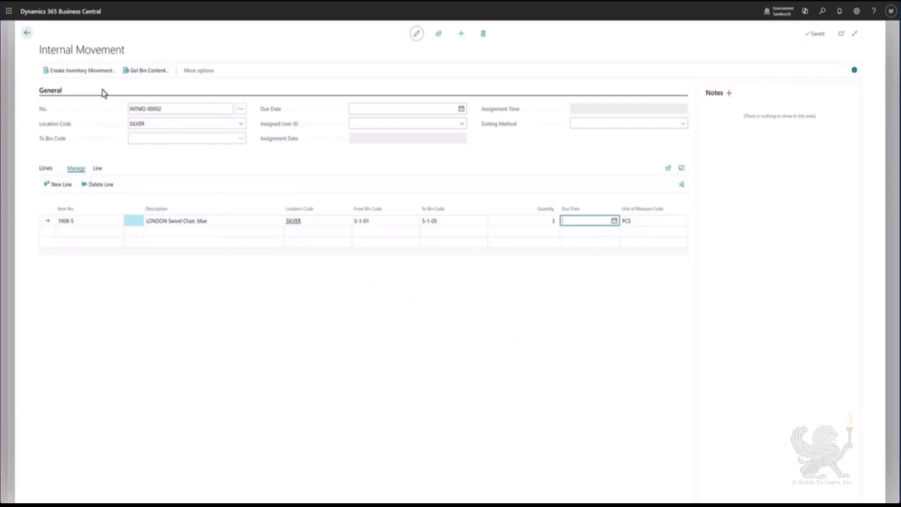
# Create an inventory movement from the internal movement and acknowledge it
pyautogui.click(71, 74)
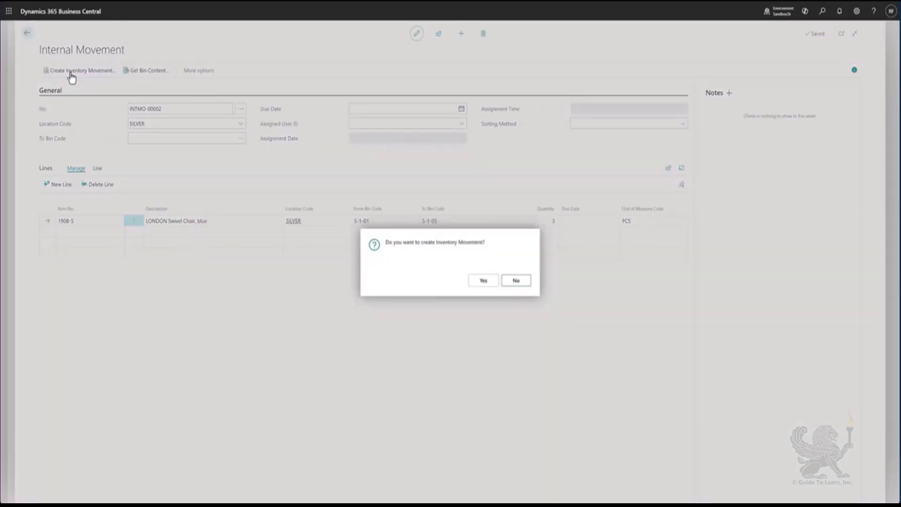
pyautogui.click(478, 284)
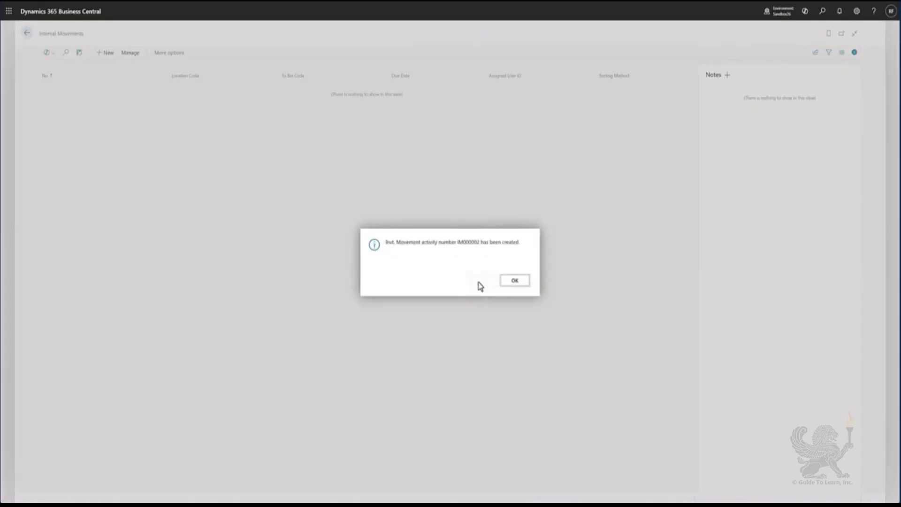
pyautogui.click(503, 282)
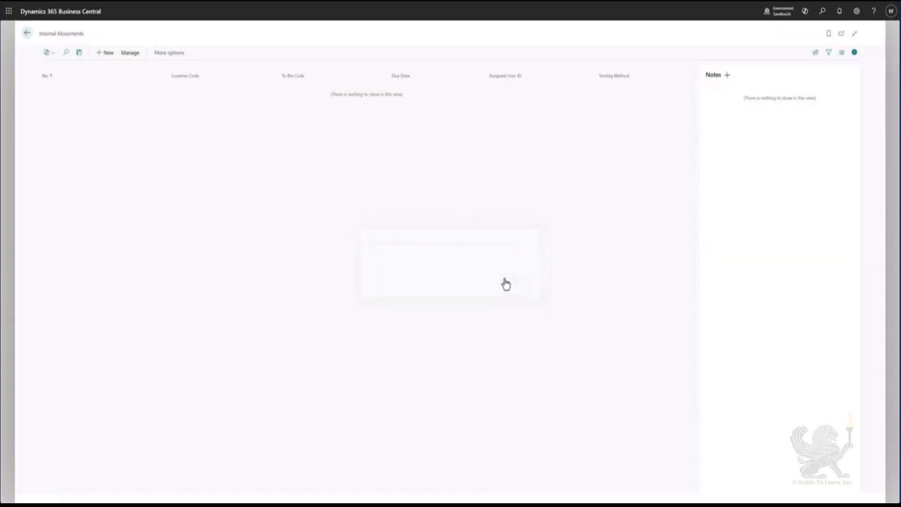
# Open Inventory Movements through the search and open movement IM000002
pyautogui.click(27, 37)
pyautogui.hotkey('alt', 'q')
pyautogui.write('in')
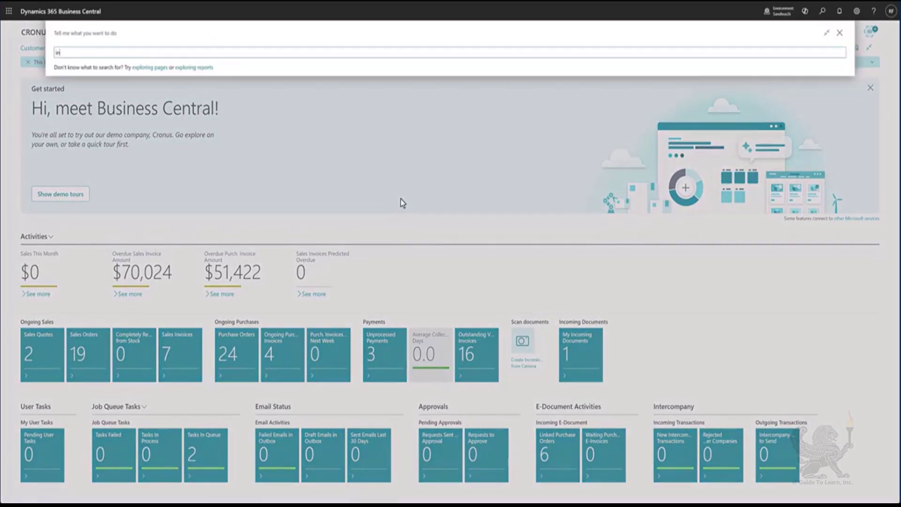
pyautogui.write('ventory move')
pyautogui.click(189, 84)
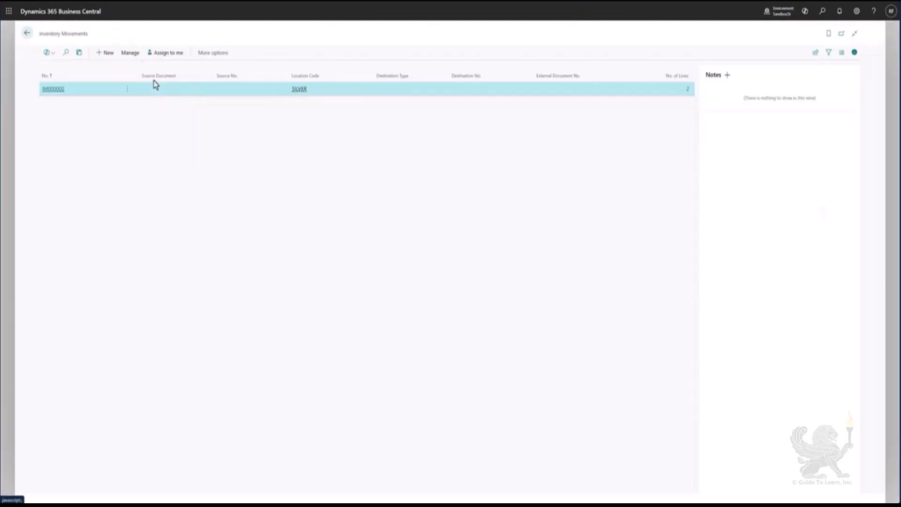
pyautogui.click(58, 90)
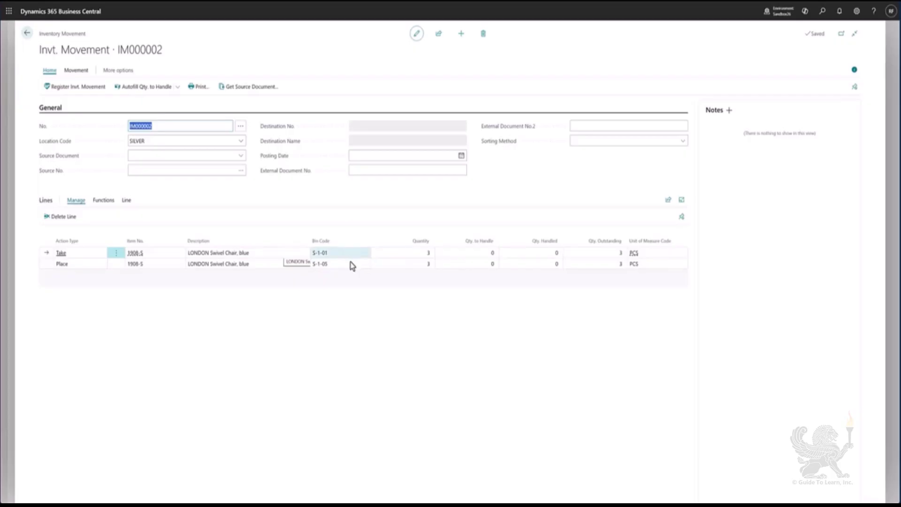
# Autofill the quantity to handle and register the inventory movement
pyautogui.click(351, 264)
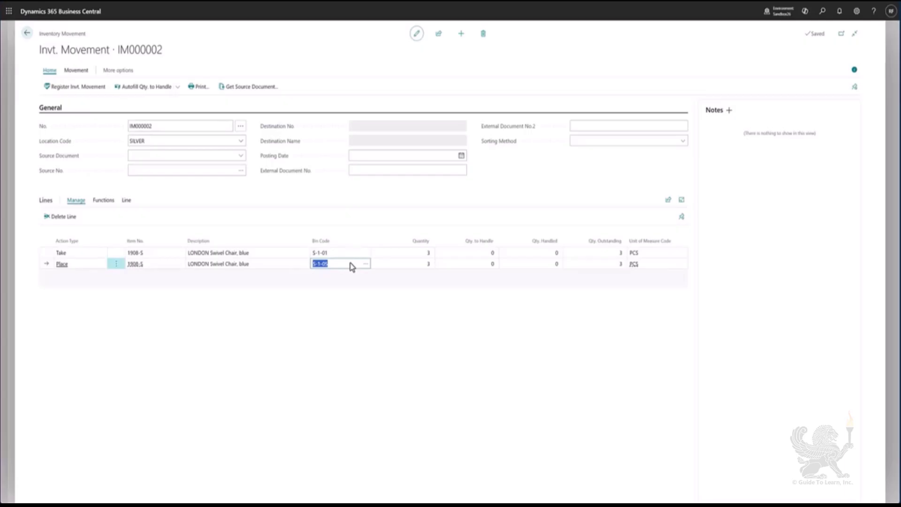
pyautogui.click(138, 95)
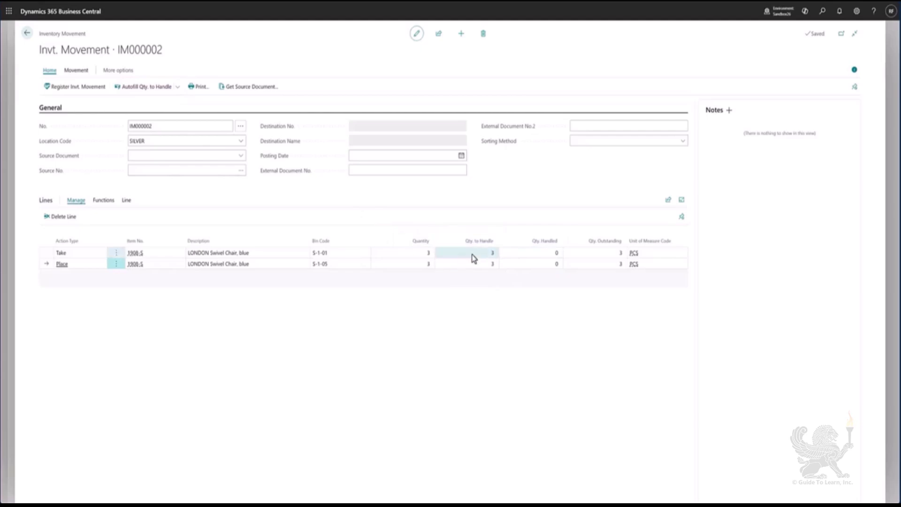
pyautogui.click(78, 89)
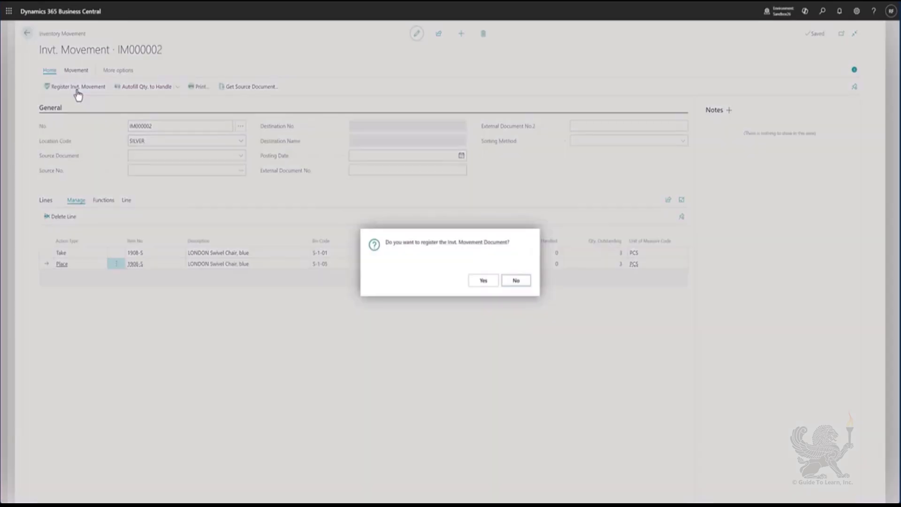
pyautogui.click(477, 282)
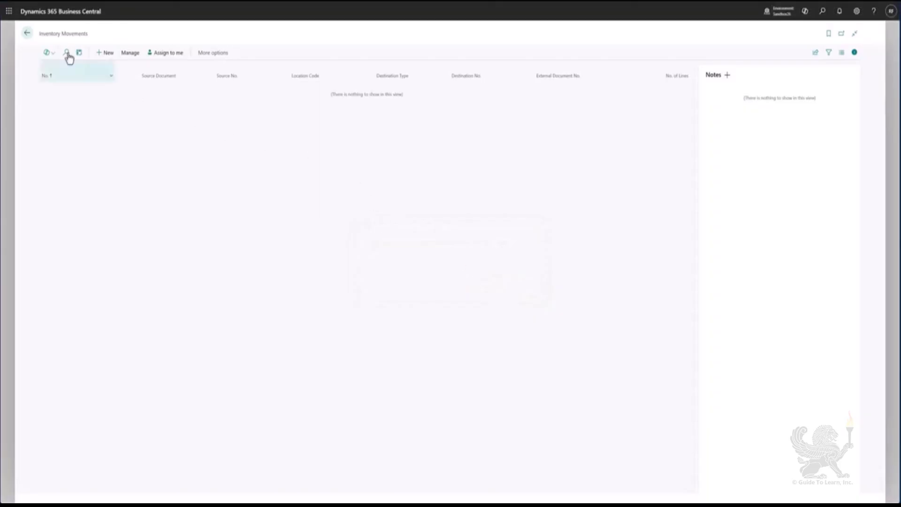
# Open Warehouse Registers and view the warehouse entries of the latest register
pyautogui.click(28, 40)
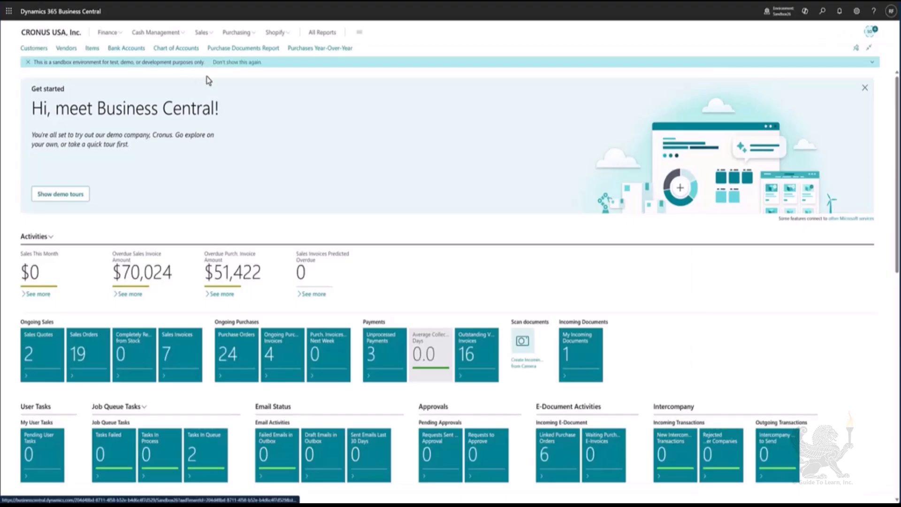
pyautogui.hotkey('alt', 'q')
pyautogui.write('warehou')
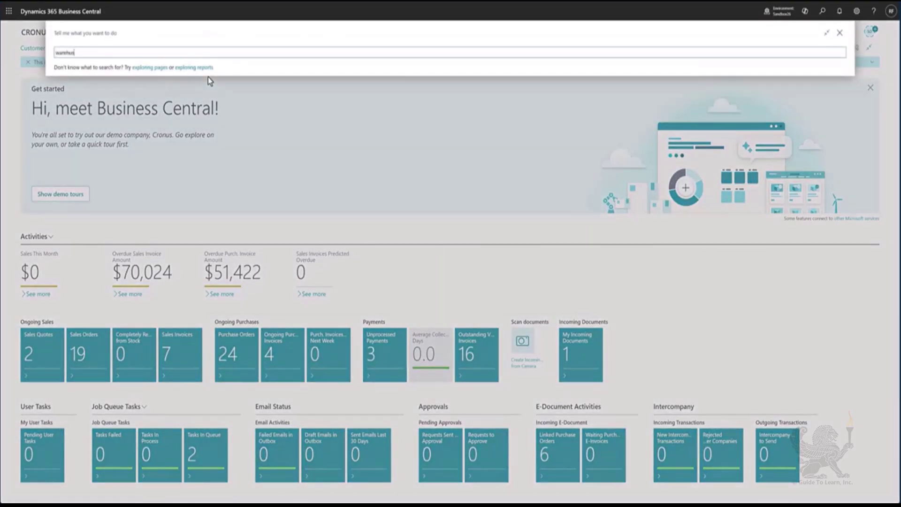
pyautogui.write('se regi')
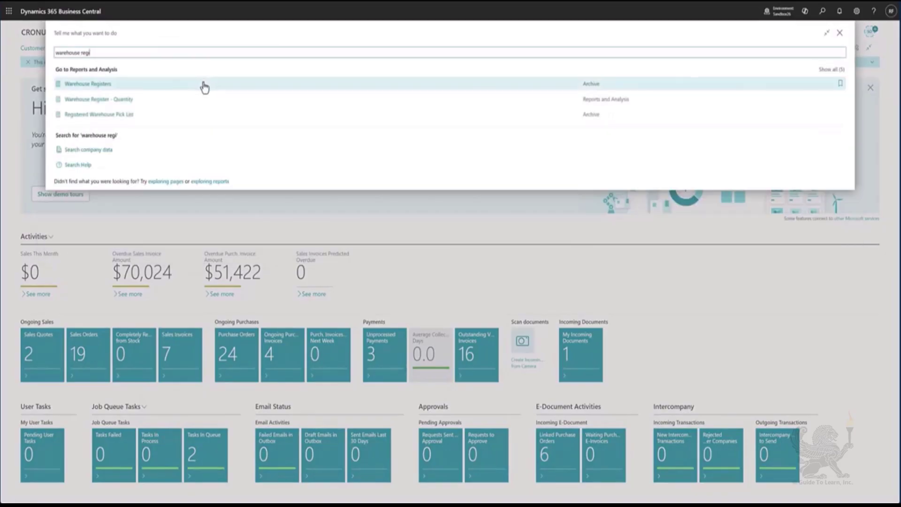
pyautogui.click(203, 86)
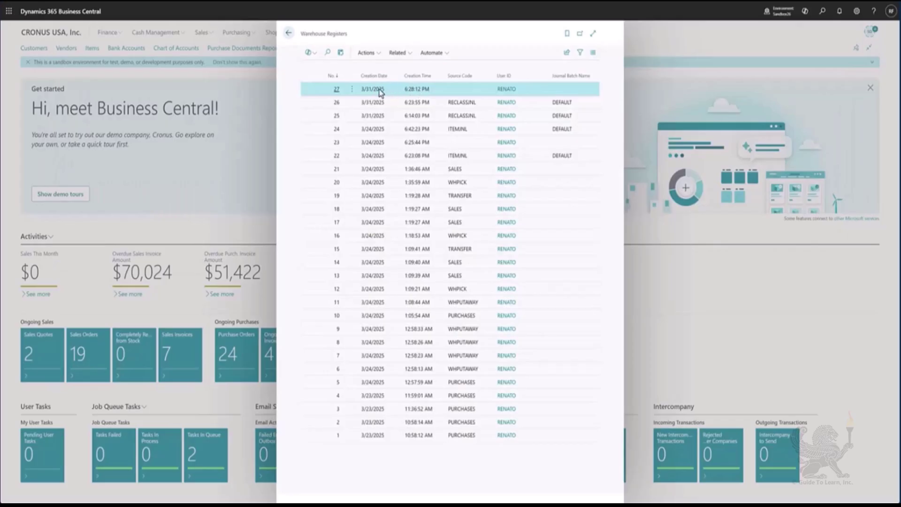
pyautogui.click(399, 54)
pyautogui.moveTo(422, 68)
pyautogui.click(475, 68)
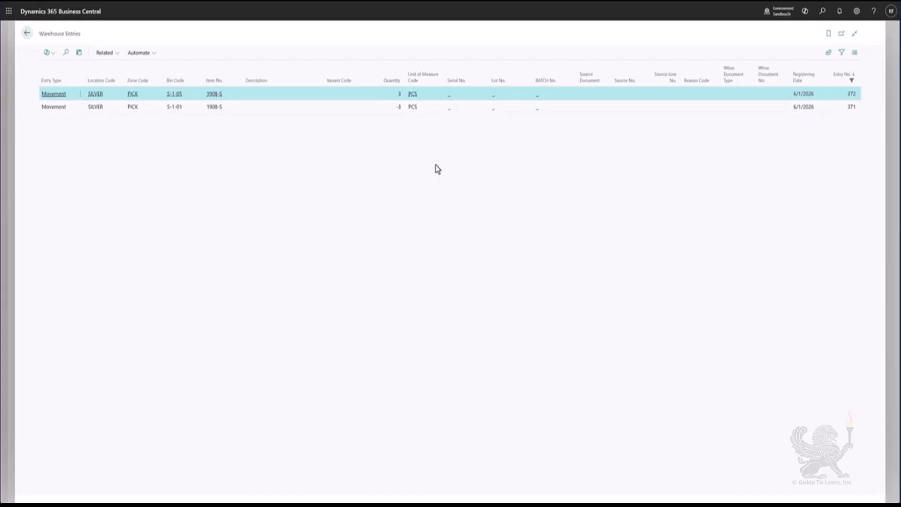
pyautogui.press('Escape')
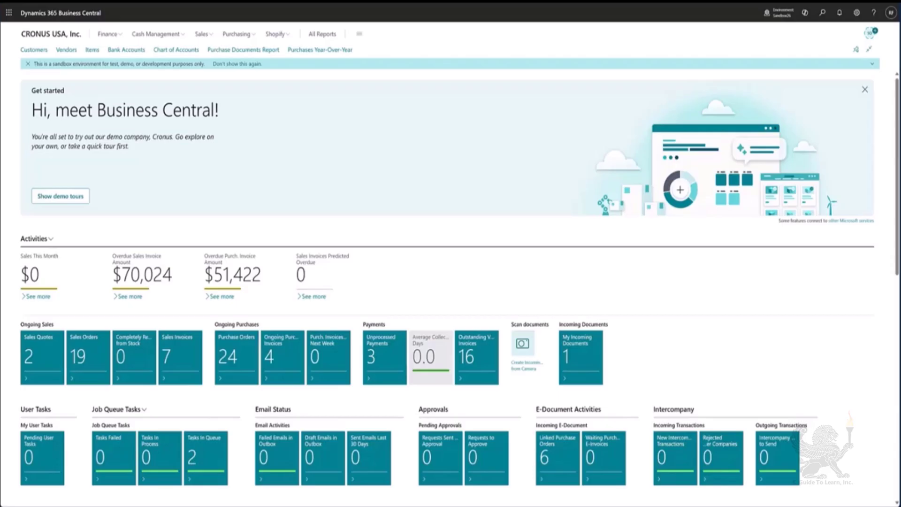
# Open the Movement Worksheets page through the search
pyautogui.click(822, 12)
pyautogui.write('ware')
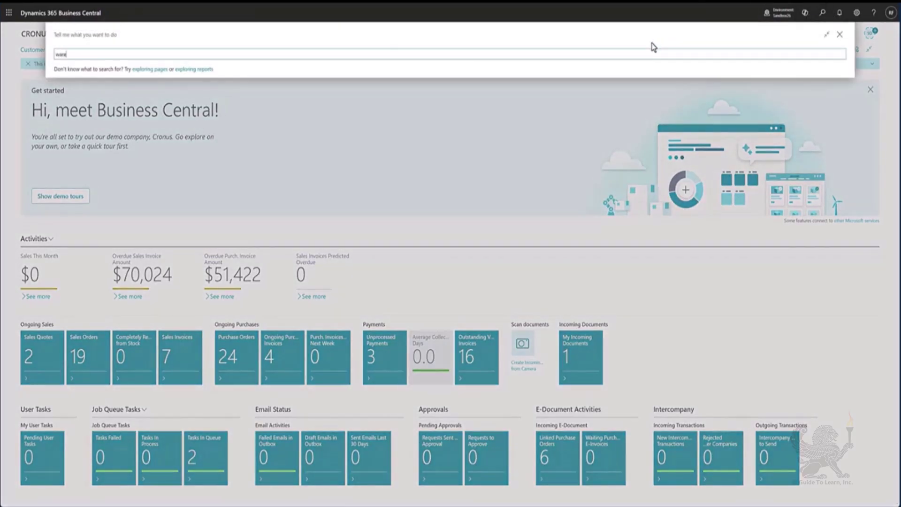
pyautogui.write('houe move')
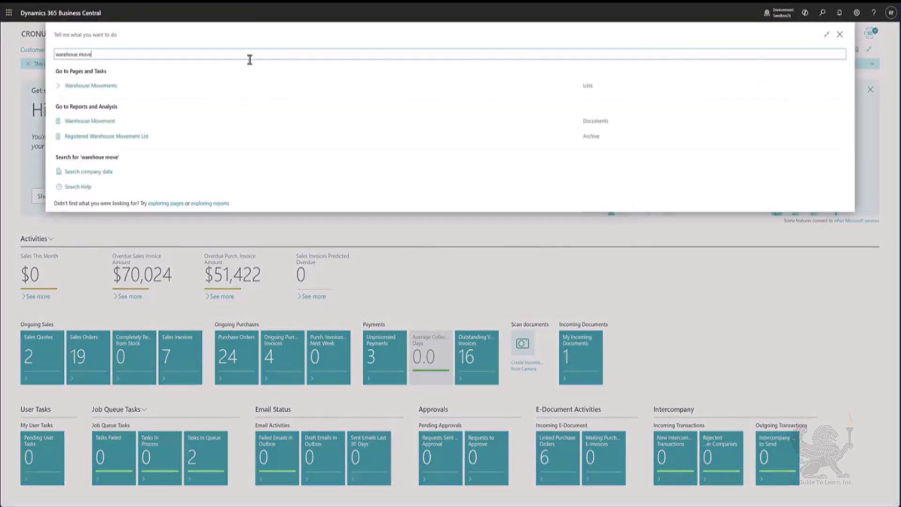
pyautogui.write(' work')
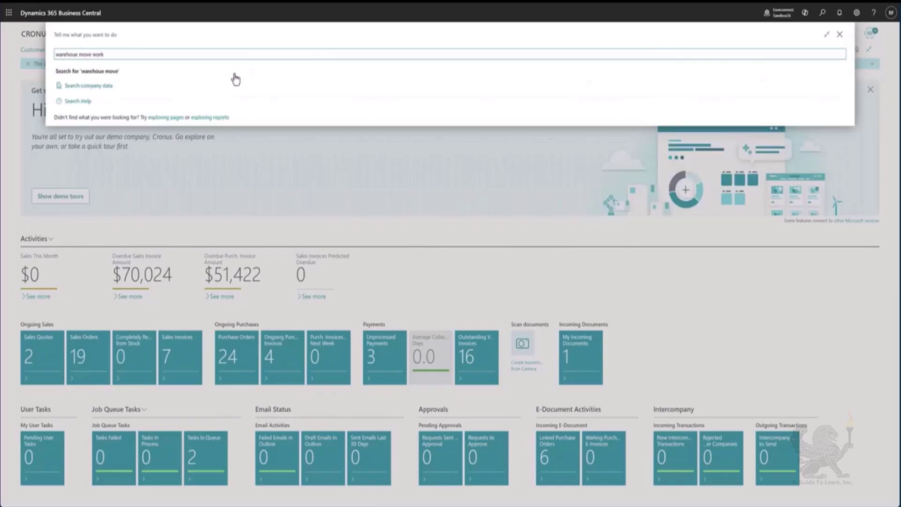
pyautogui.hotkey('ctrl', 'a')
pyautogui.write('move work')
pyautogui.click(155, 90)
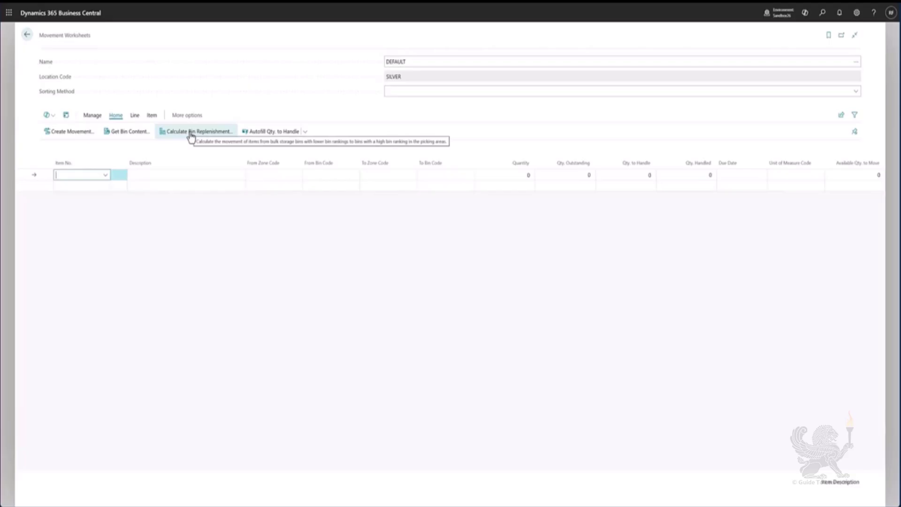
# Add a worksheet line for item 1908-S, LONDON Swivel Chair, blue, taken from bin S-4-01
pyautogui.click(85, 176)
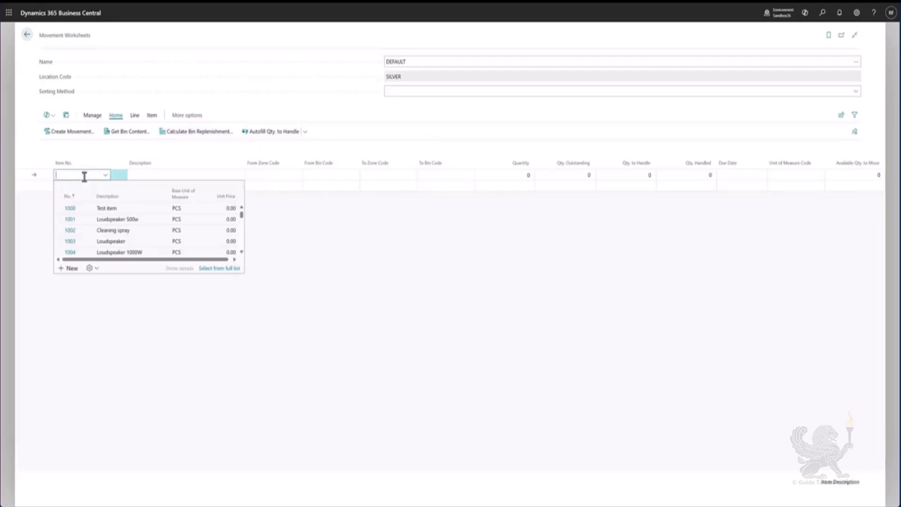
pyautogui.write('1908-s')
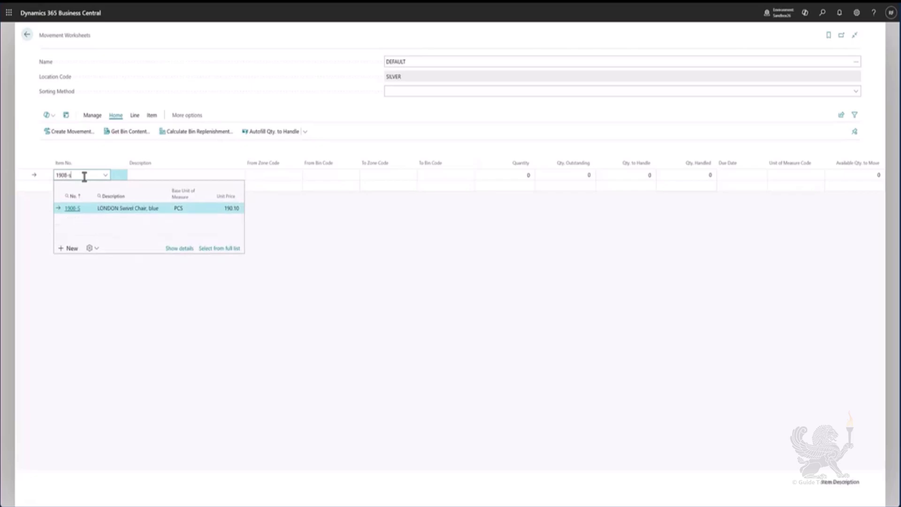
pyautogui.click(121, 208)
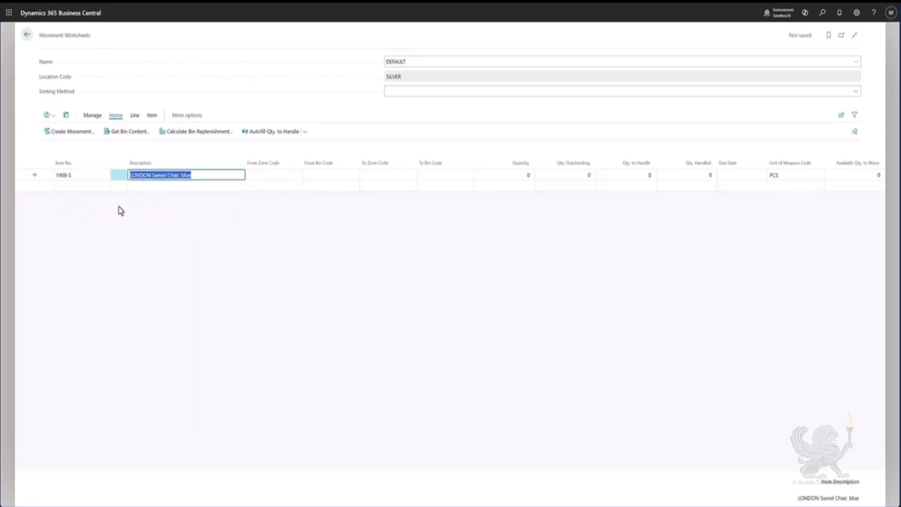
pyautogui.press('Tab')
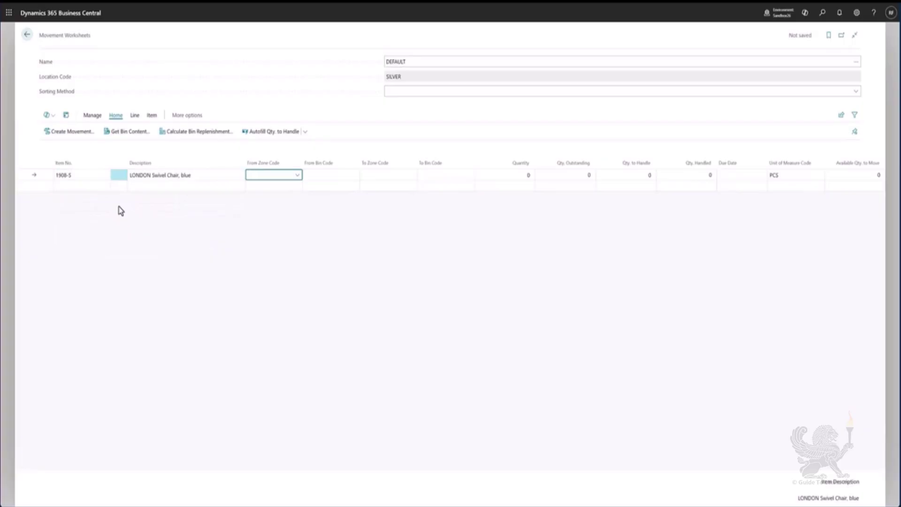
pyautogui.click(312, 174)
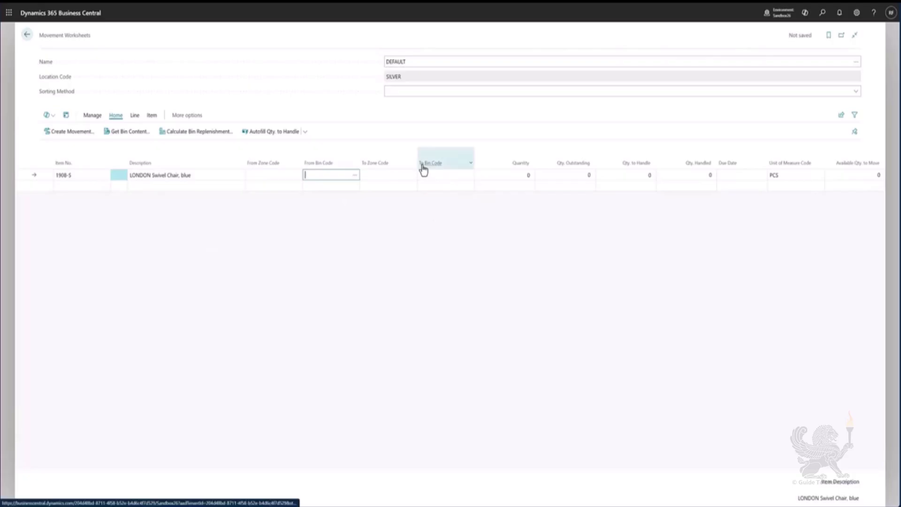
pyautogui.click(355, 177)
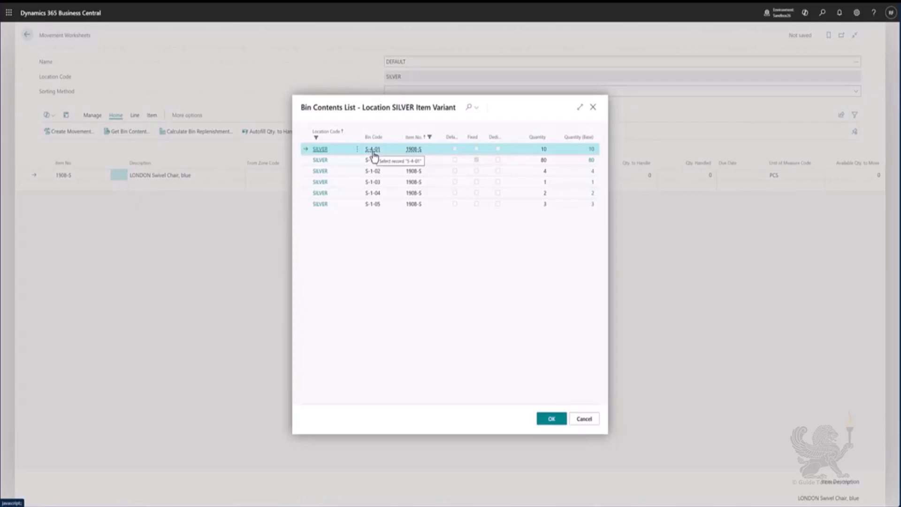
pyautogui.click(559, 422)
# Set the line's destination bin to S-1-01 with quantity 1, accepting the bin capacity warning
pyautogui.click(430, 175)
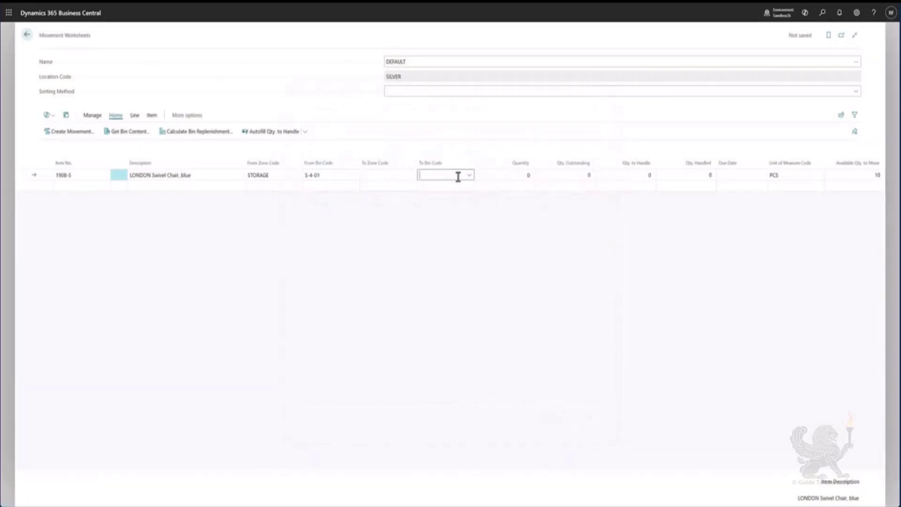
pyautogui.click(469, 175)
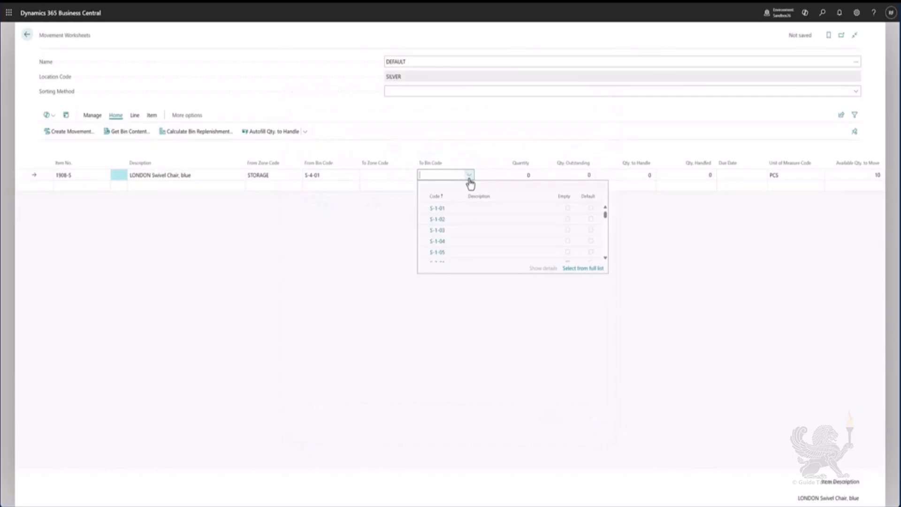
pyautogui.click(463, 212)
pyautogui.press('Tab')
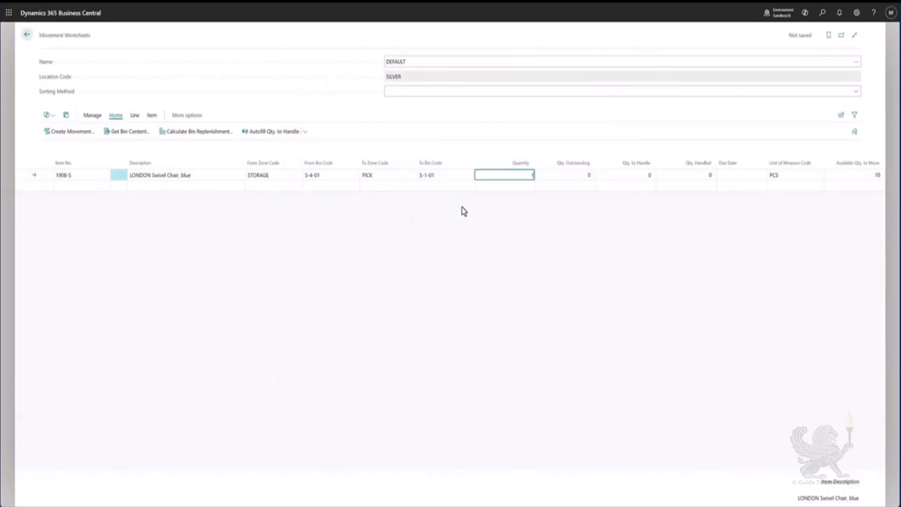
pyautogui.press('Tab')
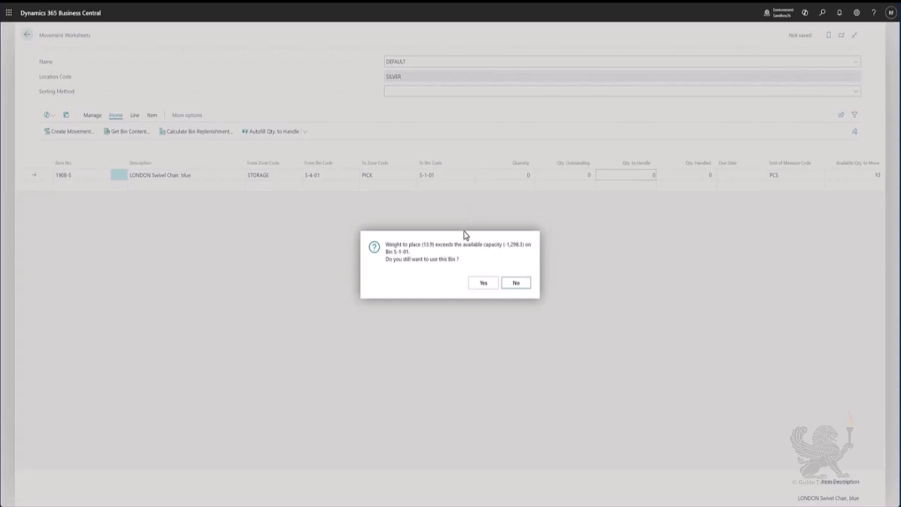
pyautogui.click(484, 287)
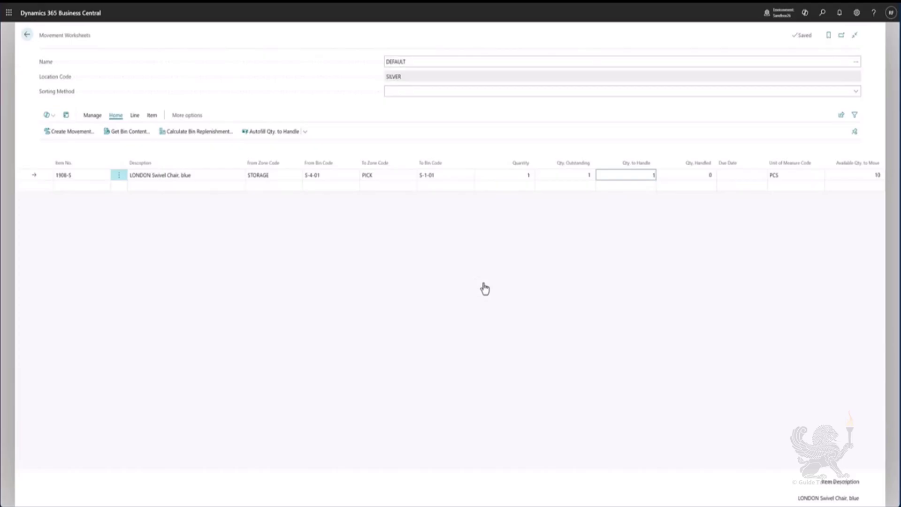
# Create an inventory movement from the worksheet line, accepting the capacity warning and acknowledging the result
pyautogui.click(65, 140)
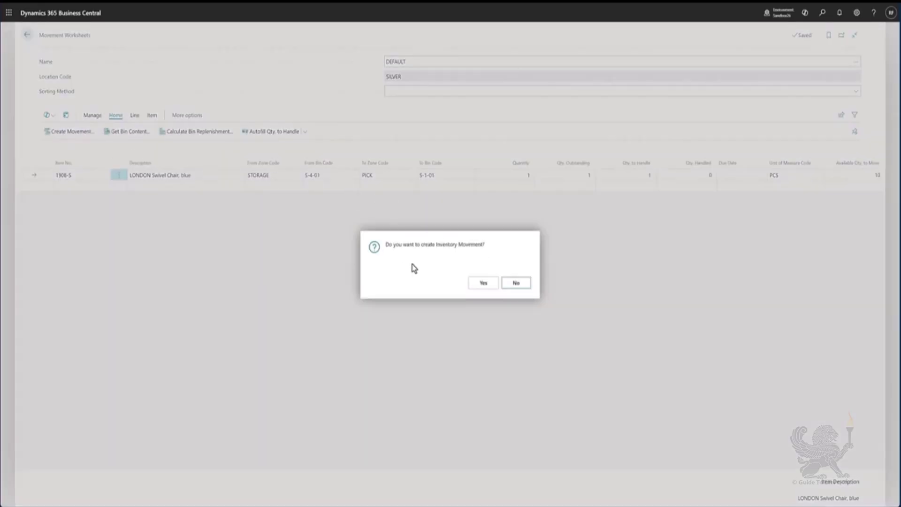
pyautogui.click(476, 284)
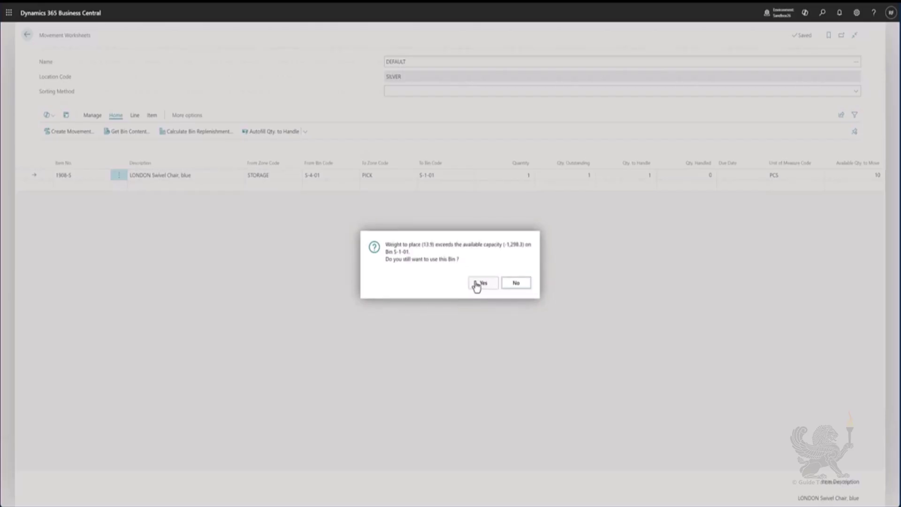
pyautogui.click(476, 284)
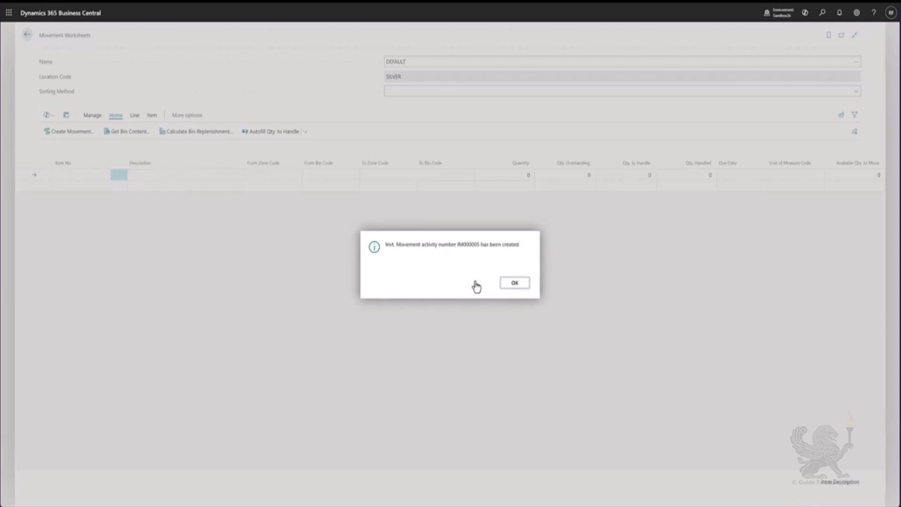
pyautogui.click(515, 283)
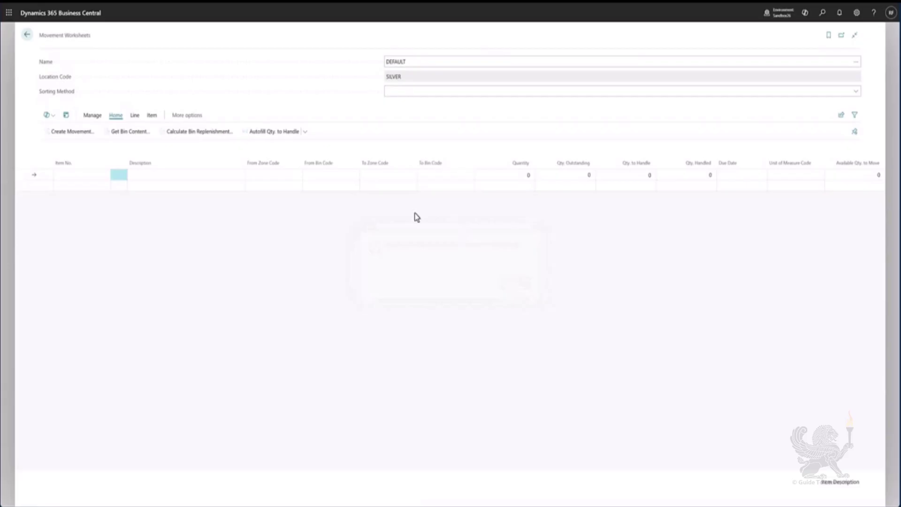
# Open Inventory Movements through the search and open movement IM000005
pyautogui.click(21, 40)
pyautogui.hotkey('alt', 'q')
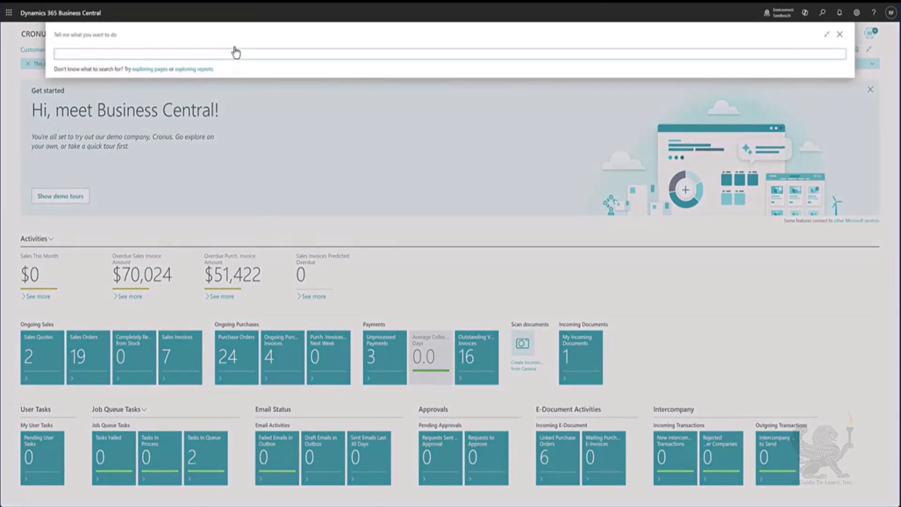
pyautogui.write('inven move')
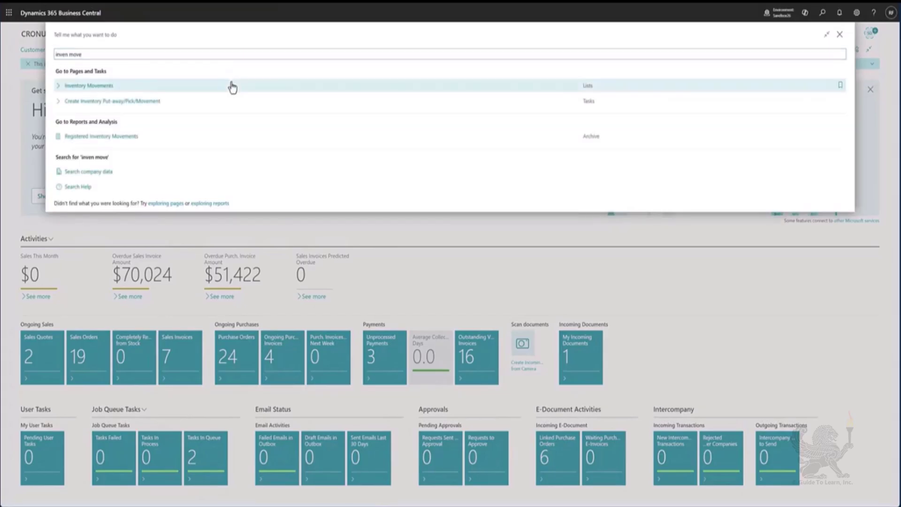
pyautogui.click(229, 85)
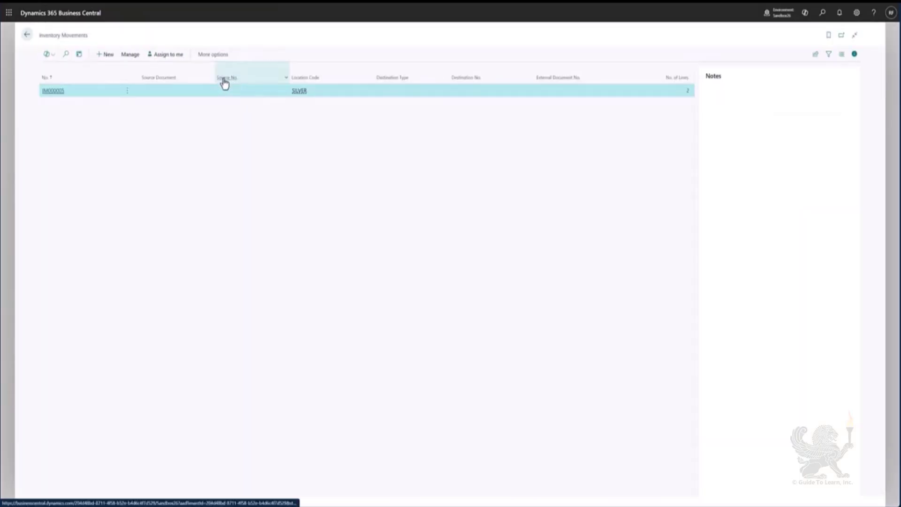
pyautogui.click(58, 92)
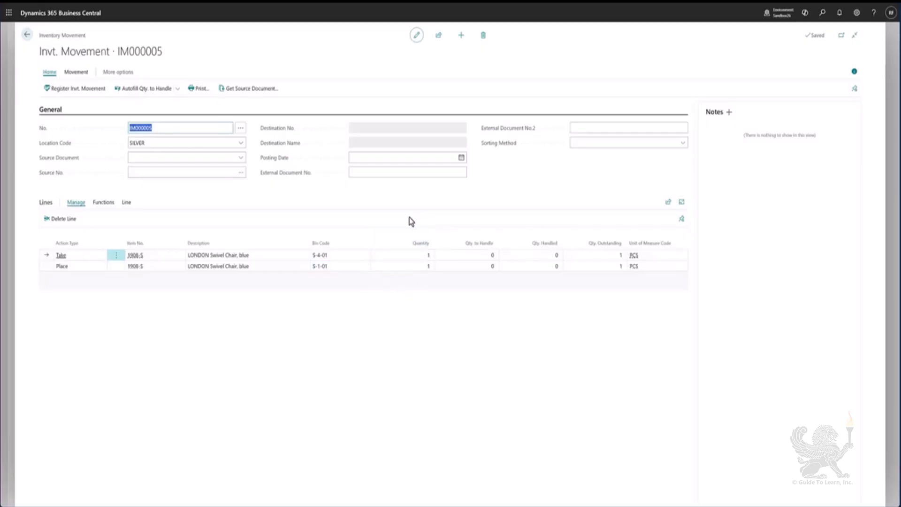
# Autofill the quantity to handle and register inventory movement IM000005, accepting the capacity warning
pyautogui.click(151, 93)
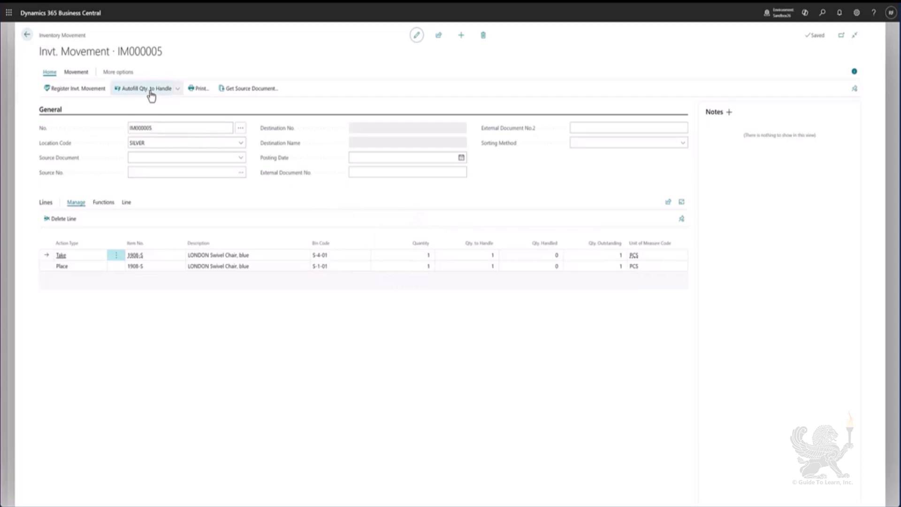
pyautogui.click(79, 96)
pyautogui.click(484, 282)
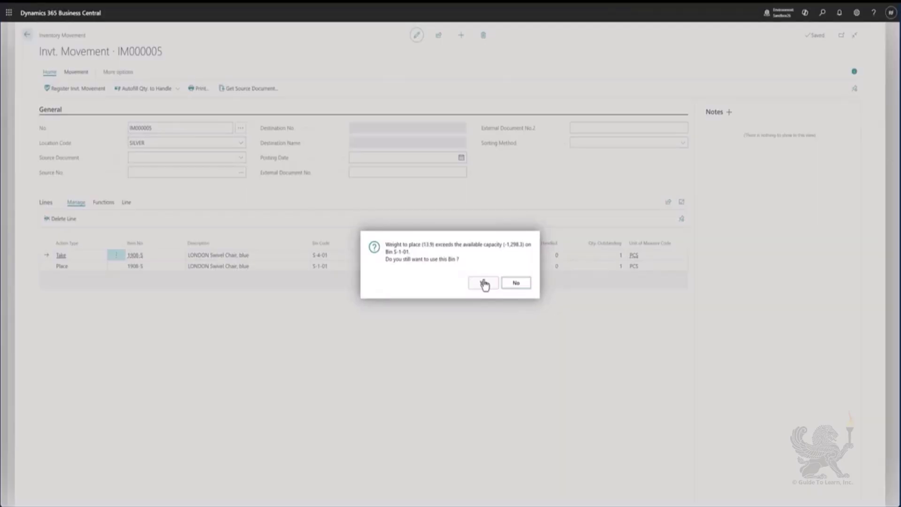
pyautogui.click(484, 283)
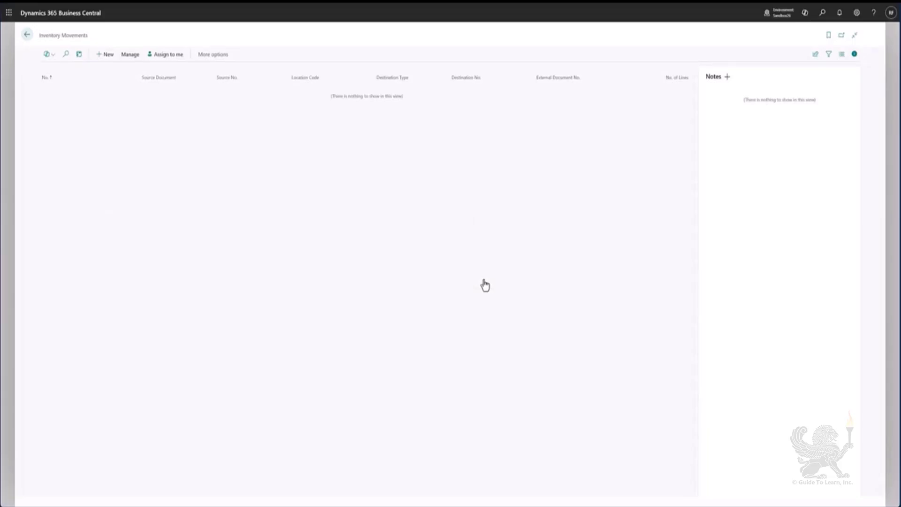
pyautogui.click(28, 35)
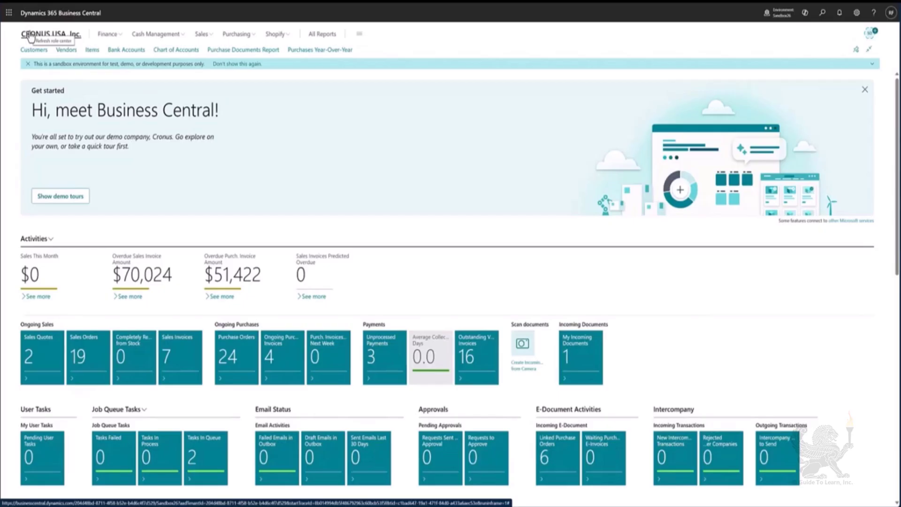
# Reopen the Movement Worksheets page through the search
pyautogui.hotkey('alt', 'q')
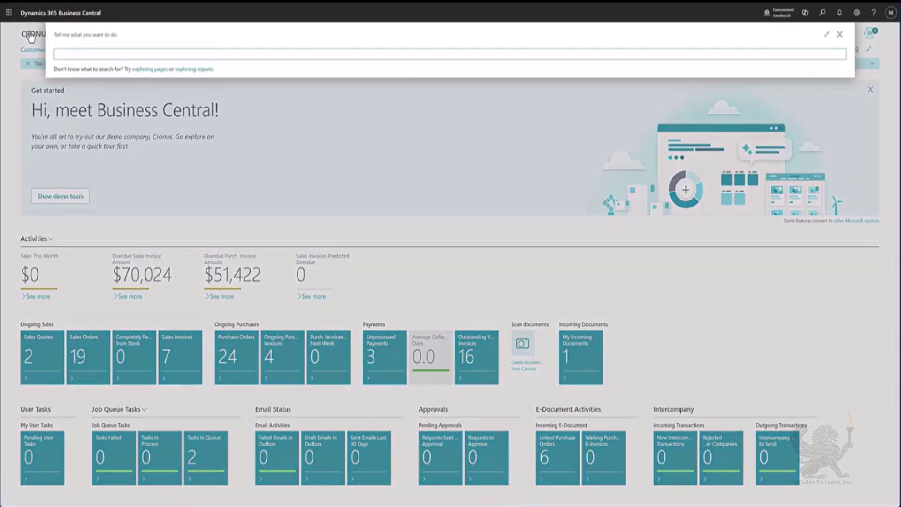
pyautogui.write('wa')
pyautogui.press('BackSpace')
pyautogui.press('BackSpace')
pyautogui.write('move work')
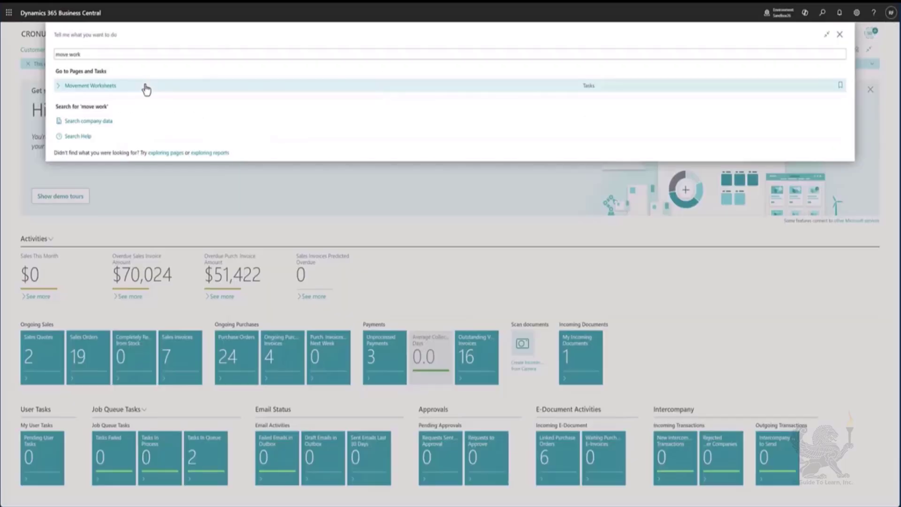
pyautogui.click(146, 89)
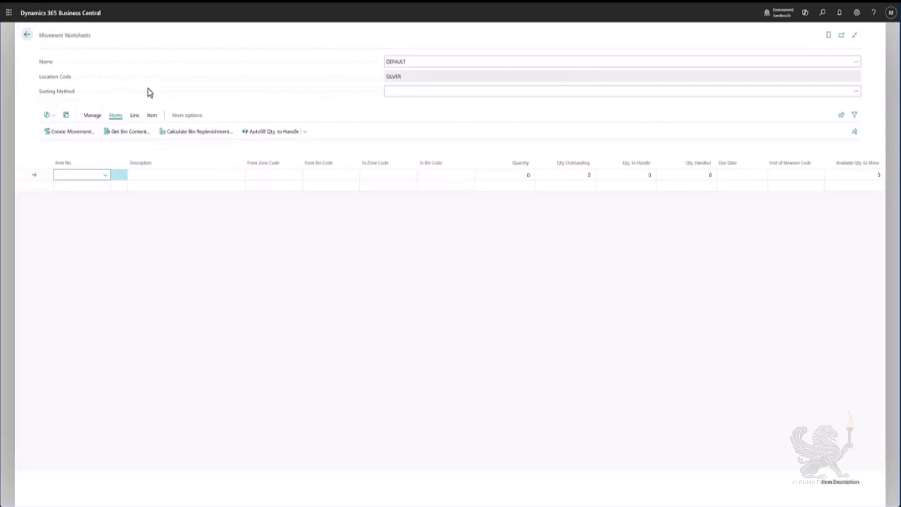
# Calculate bin replenishment for location SILVER with the default options, accepting the capacity warning
pyautogui.click(188, 135)
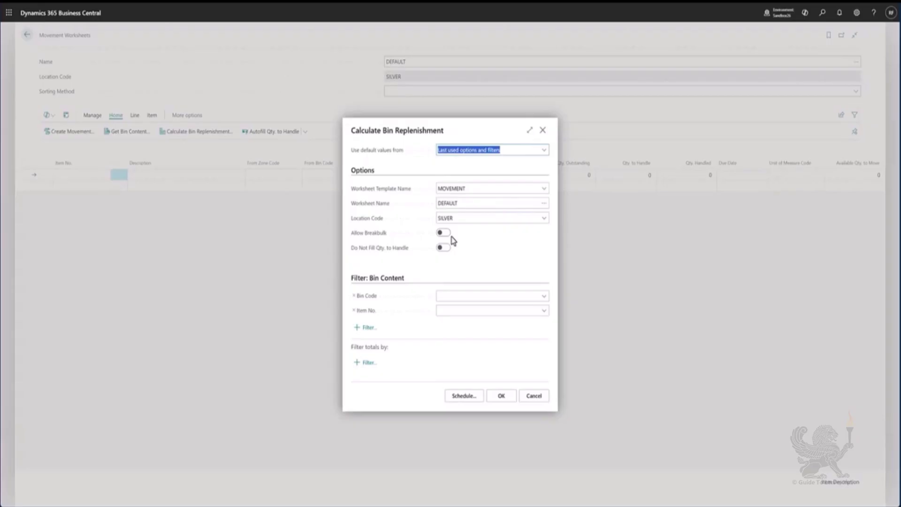
pyautogui.click(501, 397)
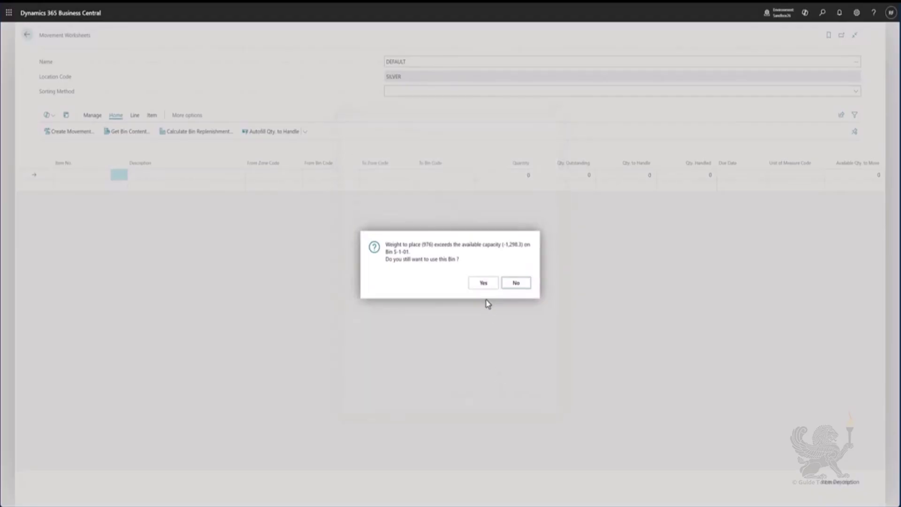
pyautogui.click(479, 286)
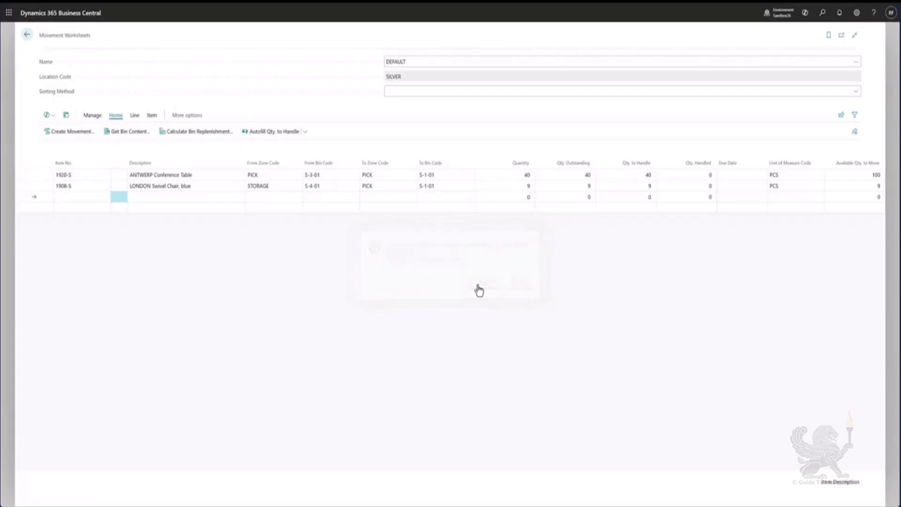
# Open the bins of location SILVER through the search for Locations
pyautogui.click(210, 176)
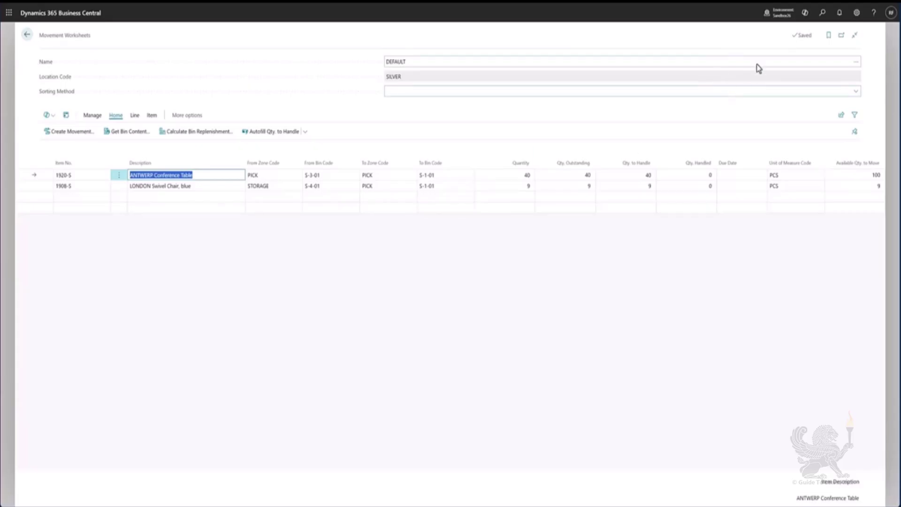
pyautogui.click(820, 16)
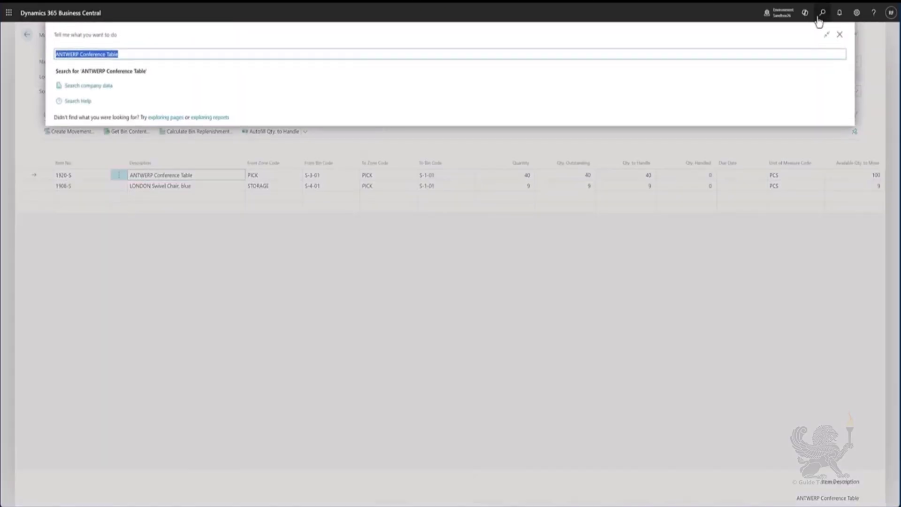
pyautogui.write('location')
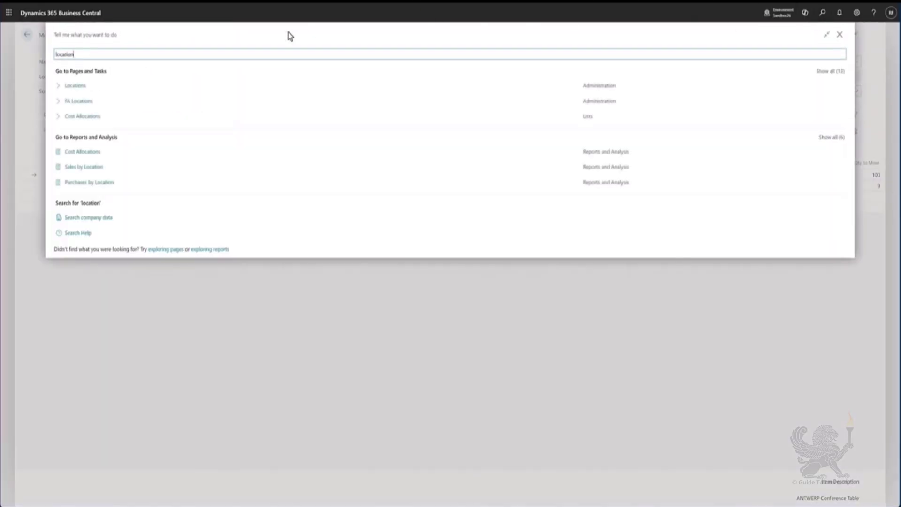
pyautogui.click(174, 89)
pyautogui.click(345, 161)
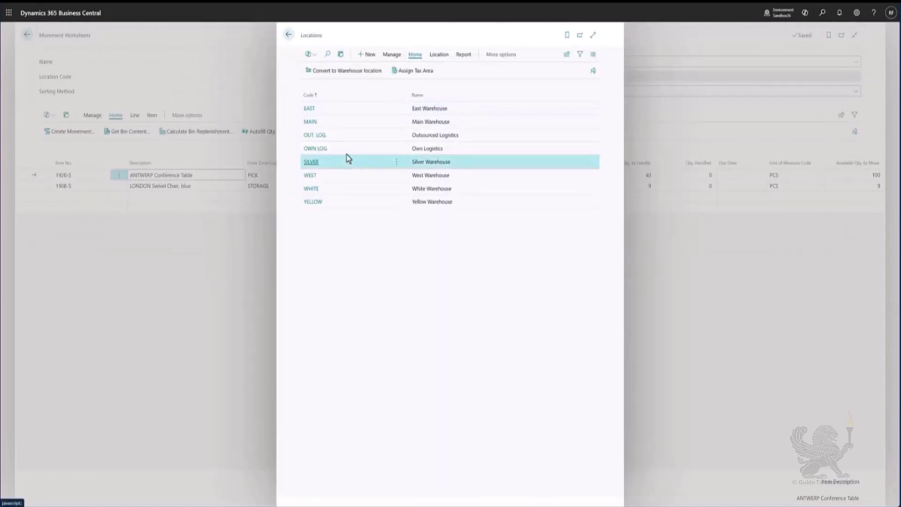
pyautogui.click(436, 59)
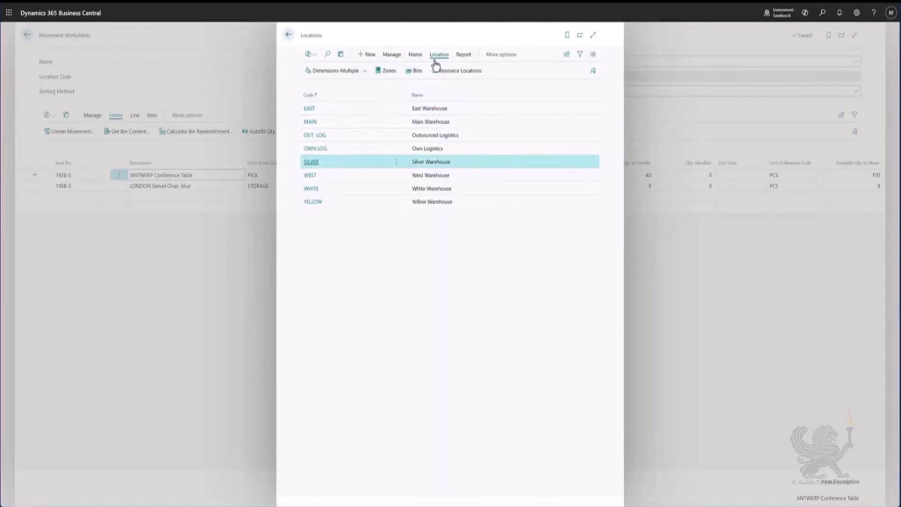
pyautogui.click(414, 72)
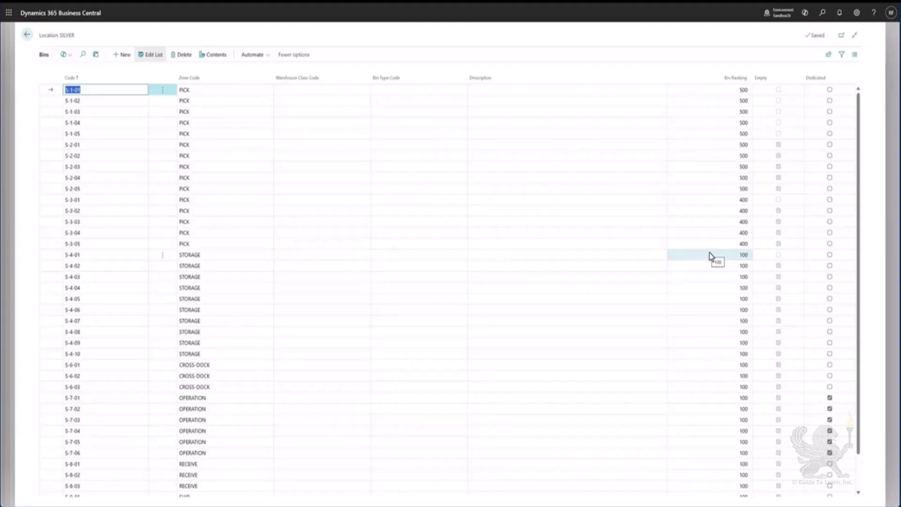
# Examine the bin contents of bin S-1-01 and return to the movement worksheet
pyautogui.click(217, 56)
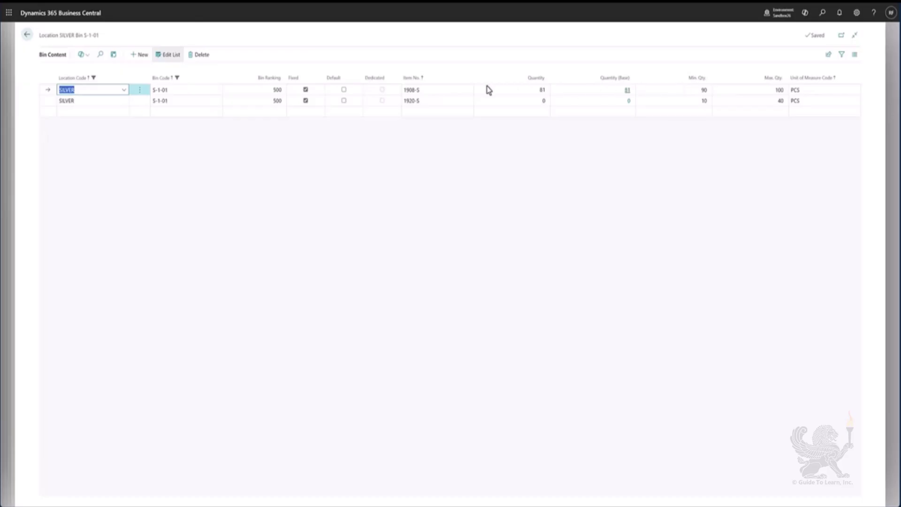
pyautogui.click(439, 101)
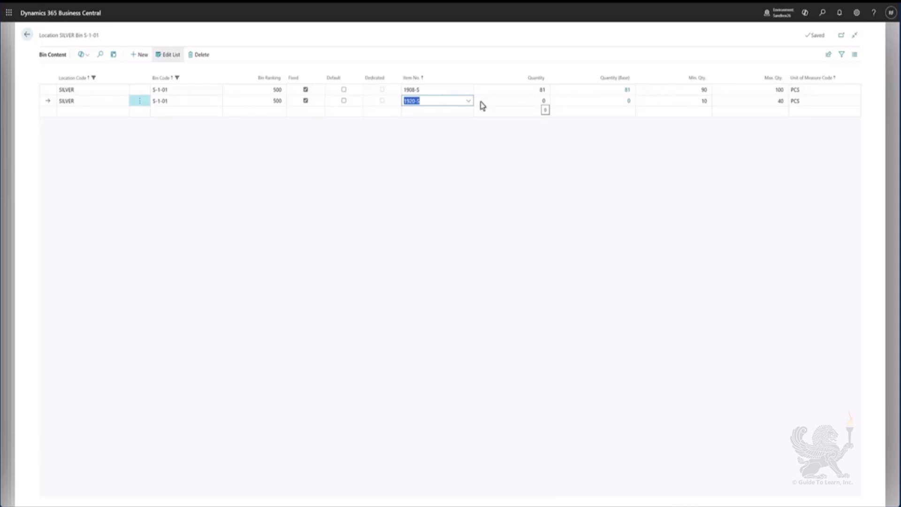
pyautogui.click(28, 38)
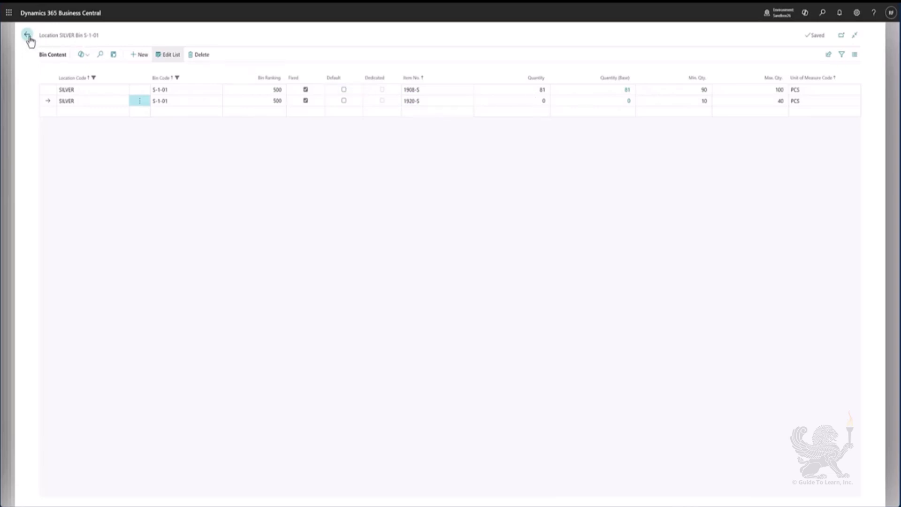
pyautogui.click(28, 37)
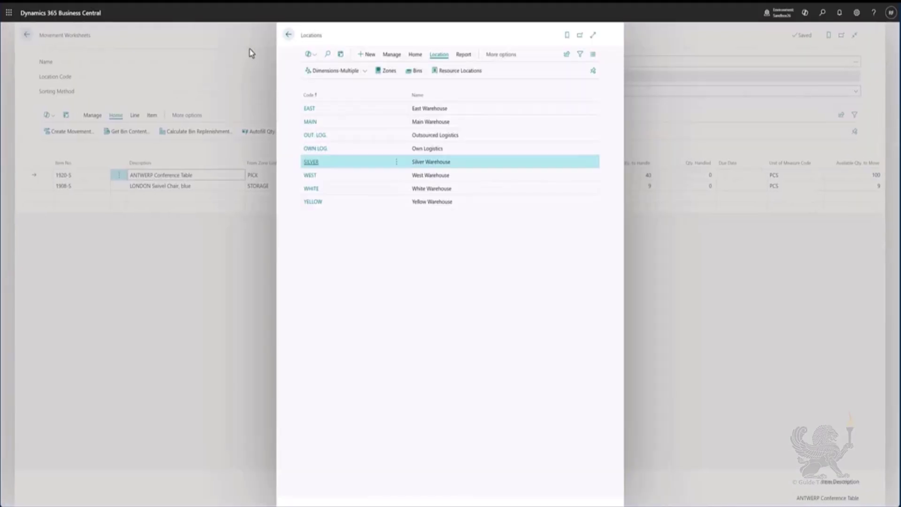
pyautogui.click(289, 35)
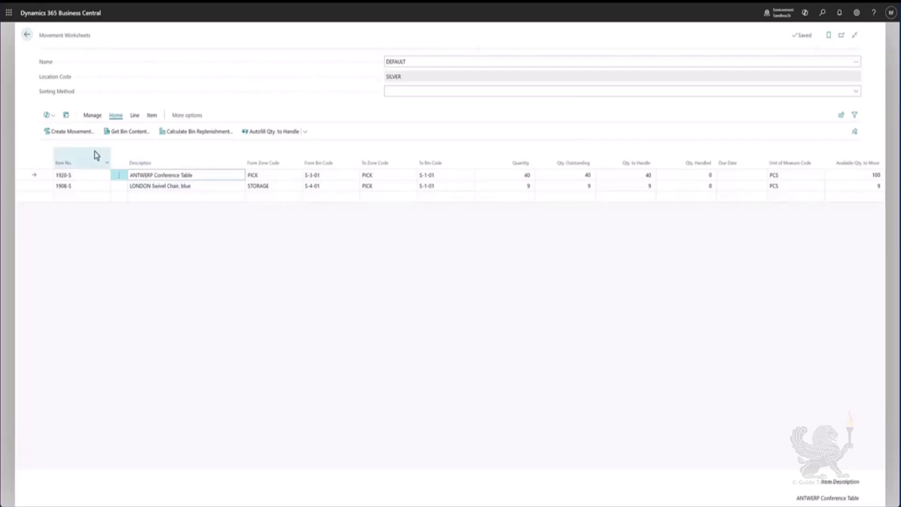
# Create an inventory movement from the worksheet lines, accepting the capacity warning
pyautogui.click(72, 135)
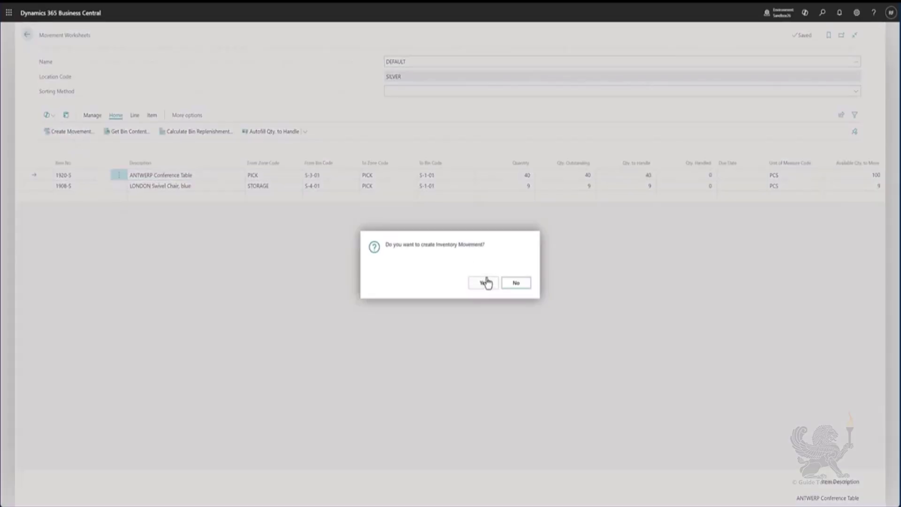
pyautogui.click(485, 282)
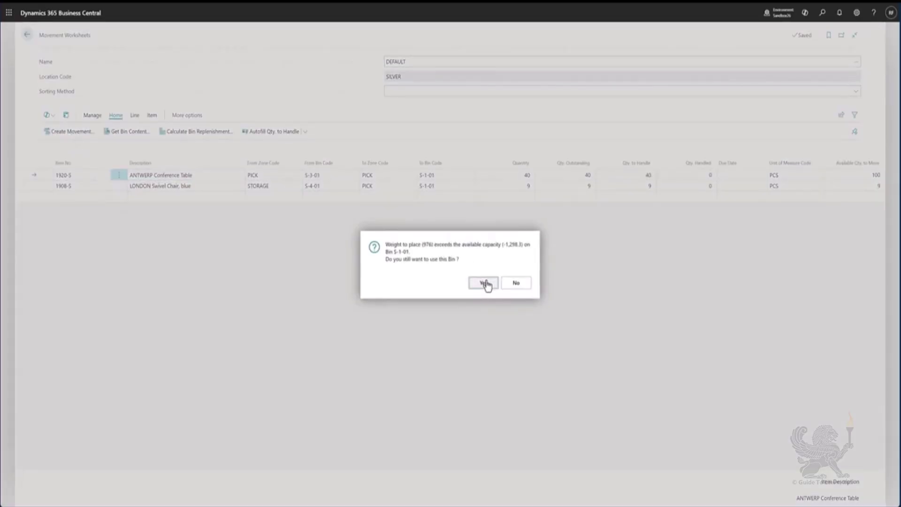
pyautogui.click(486, 283)
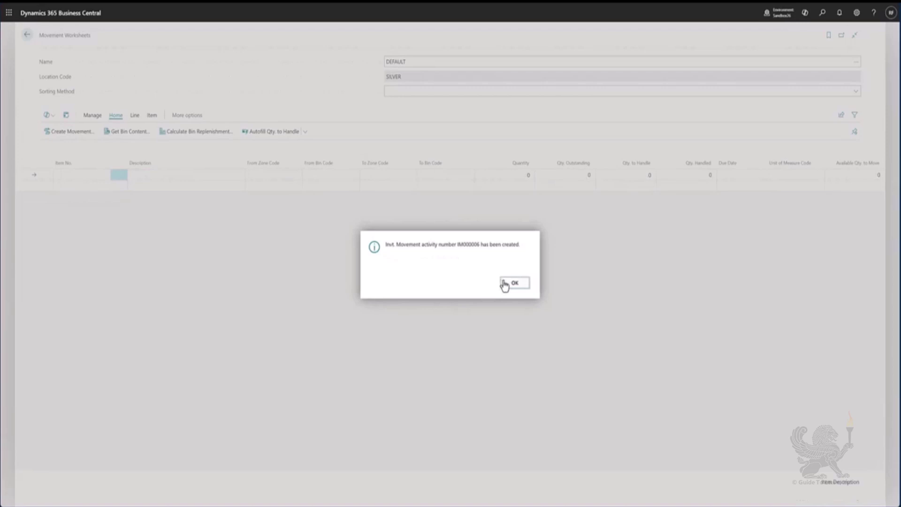
pyautogui.click(515, 283)
# Open Inventory Movements through the search and open movement IM000006
pyautogui.click(27, 35)
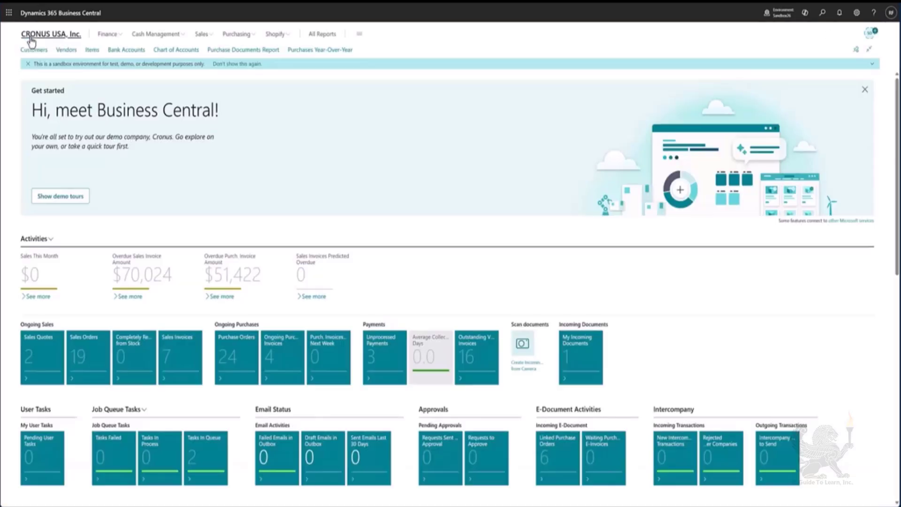
pyautogui.hotkey('alt', 'q')
pyautogui.write('invento move')
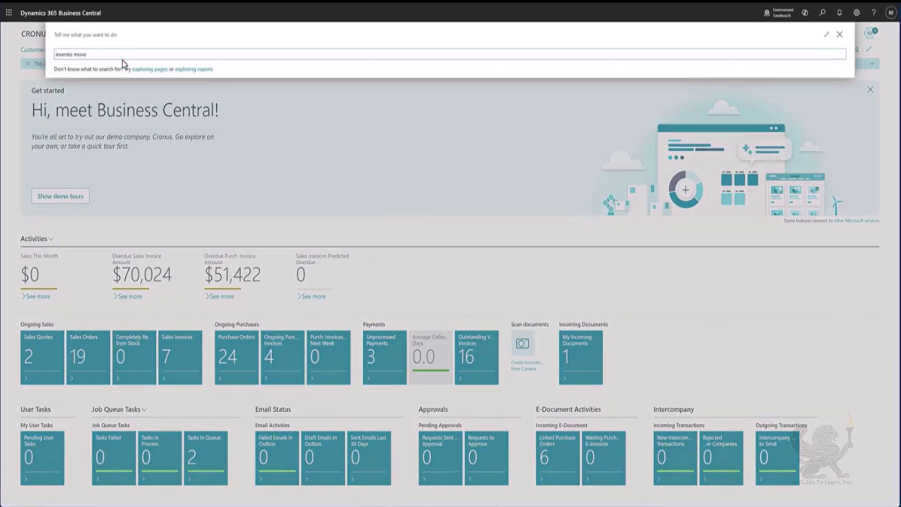
pyautogui.click(123, 88)
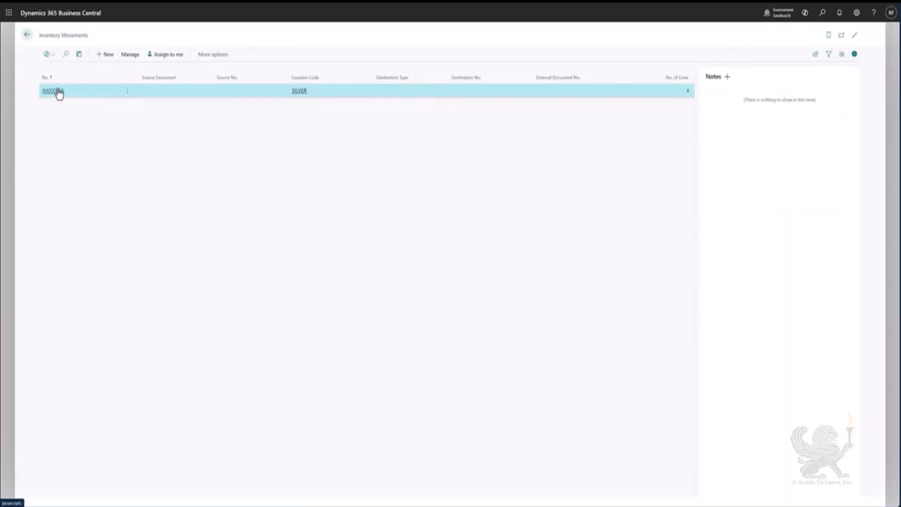
pyautogui.click(59, 92)
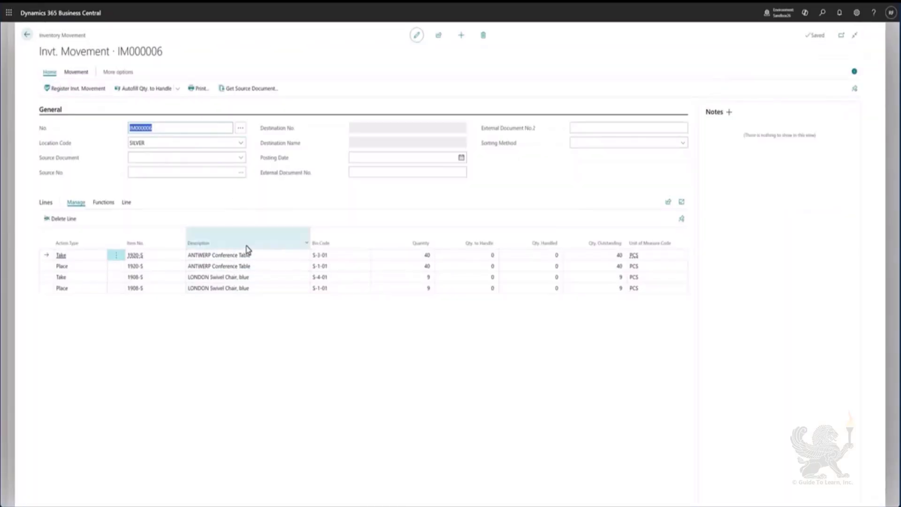